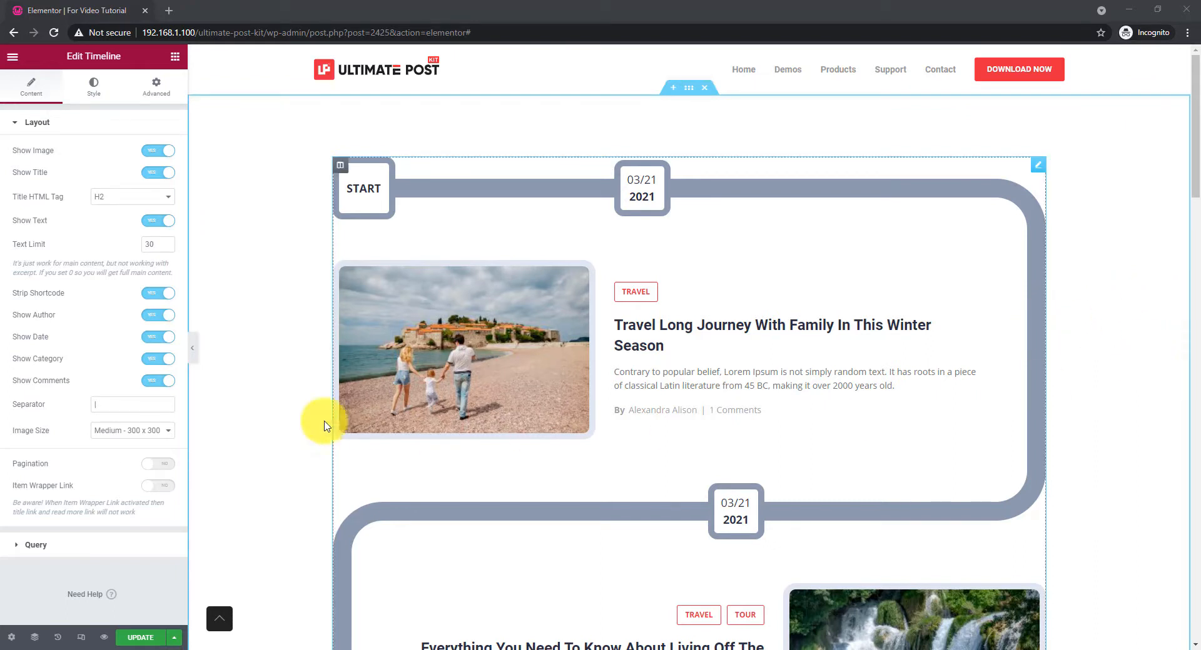
Examine the whole timeline from Start to End at full width with the editing panel hidden.
click(193, 348)
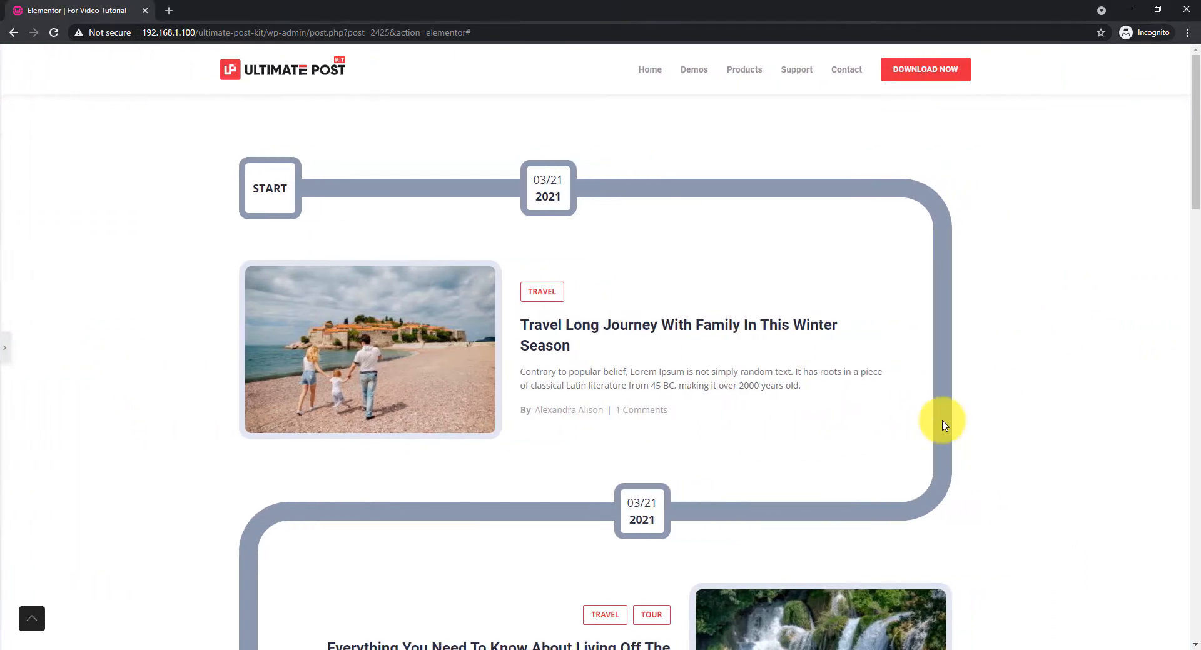
scroll(1038, 429, down, 5)
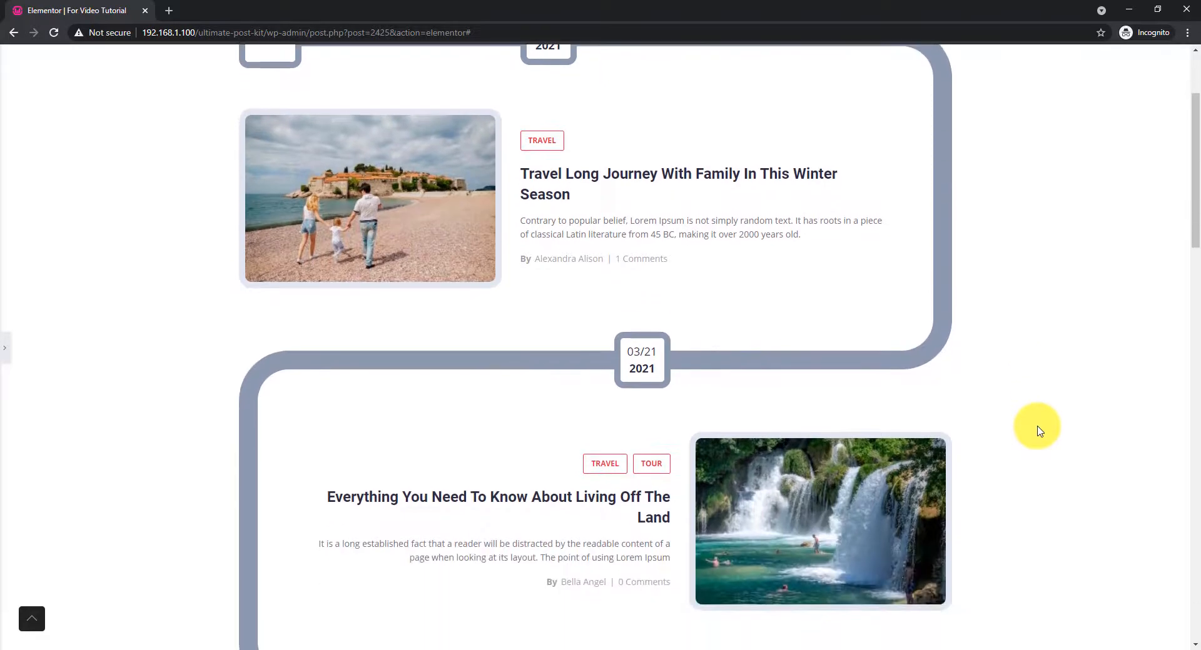
scroll(1037, 429, down, 5)
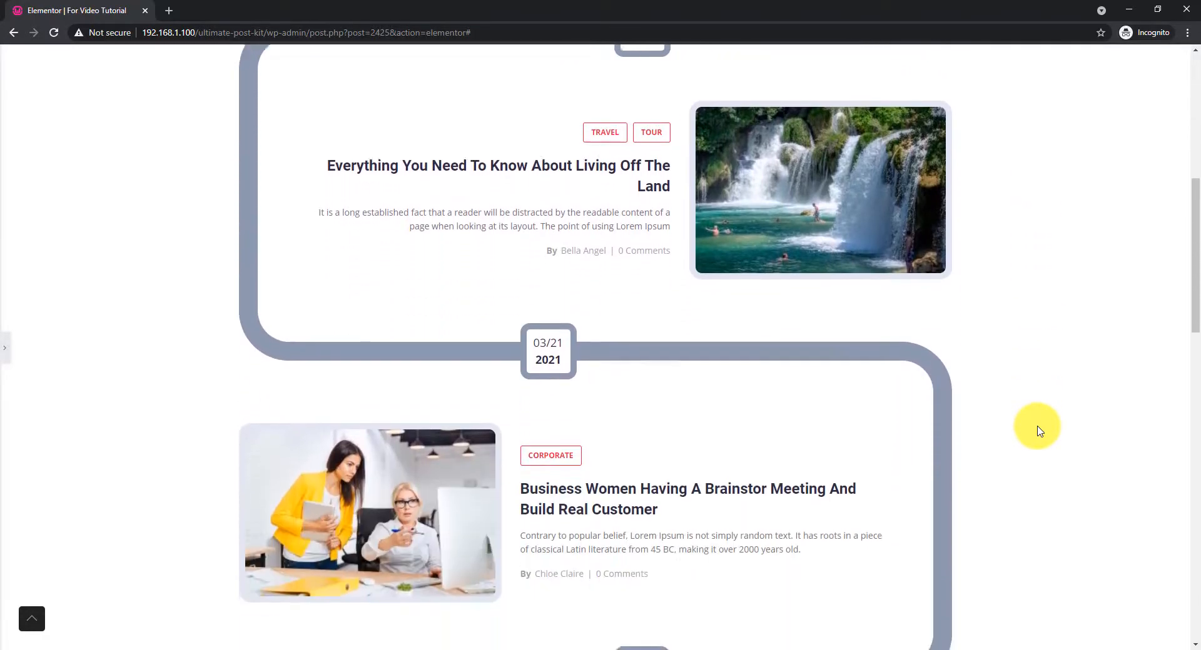
scroll(1037, 429, down, 7)
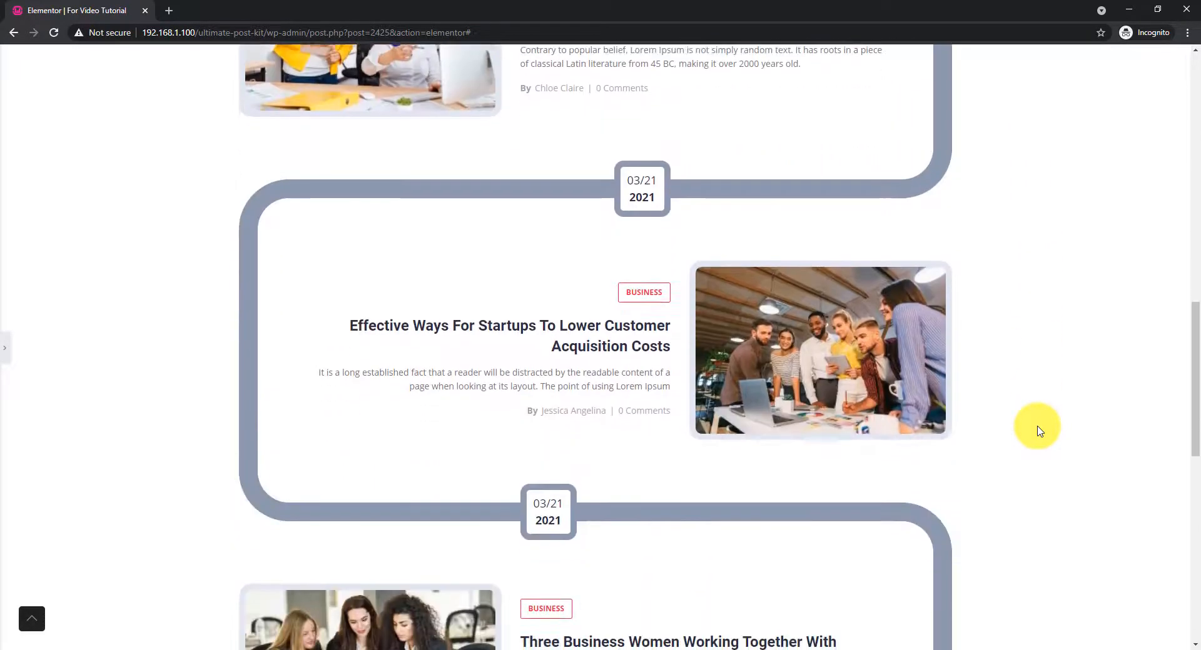
scroll(1037, 429, down, 5)
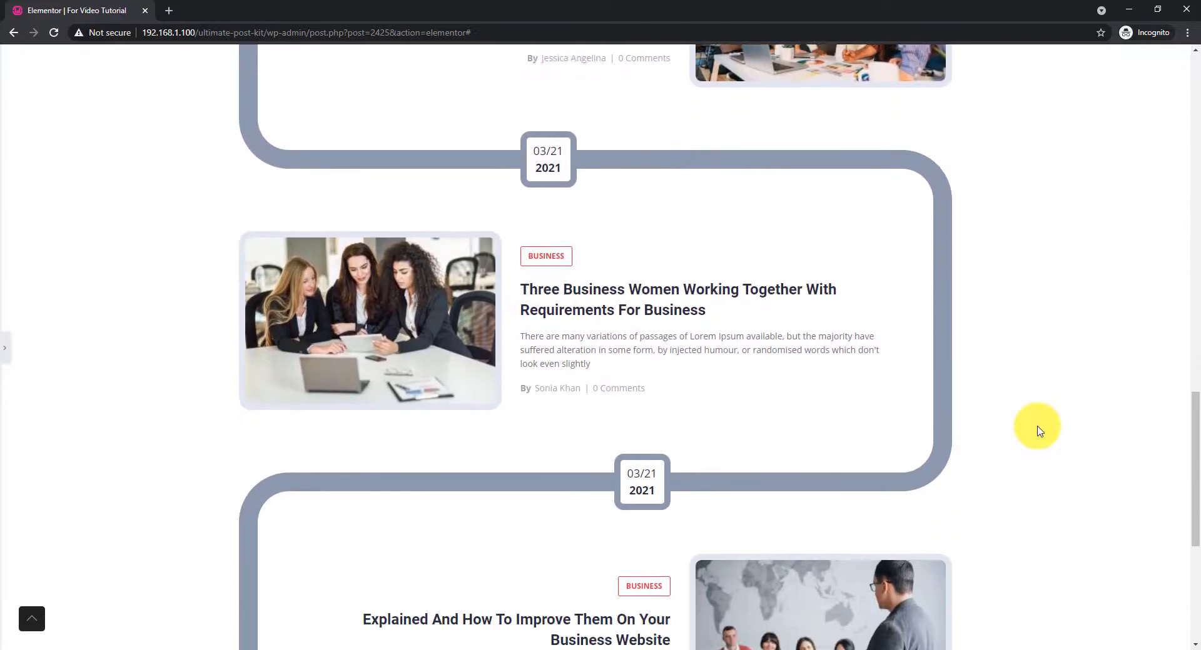
scroll(1038, 429, down, 5)
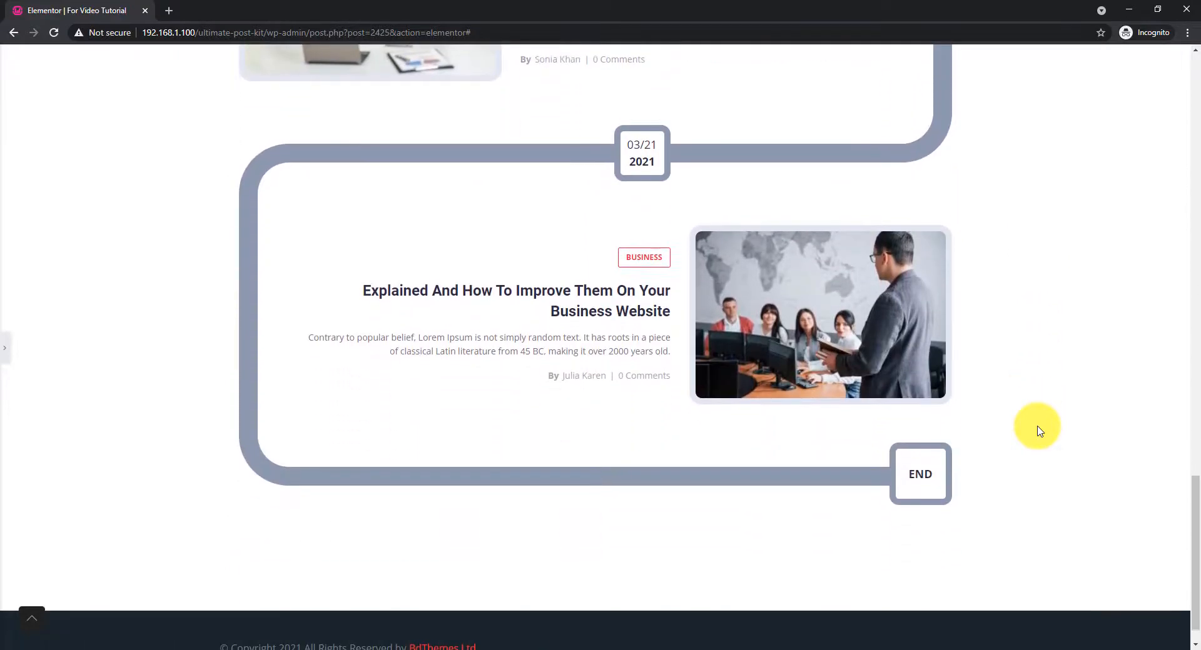
scroll(777, 558, up, 20)
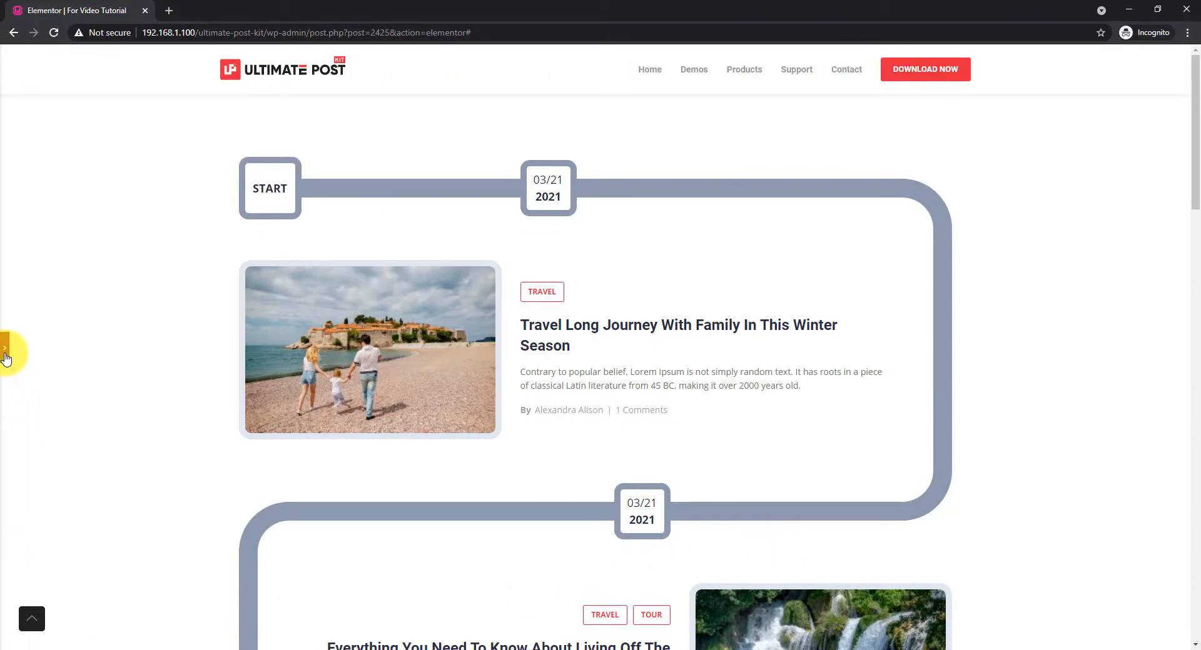
click(6, 354)
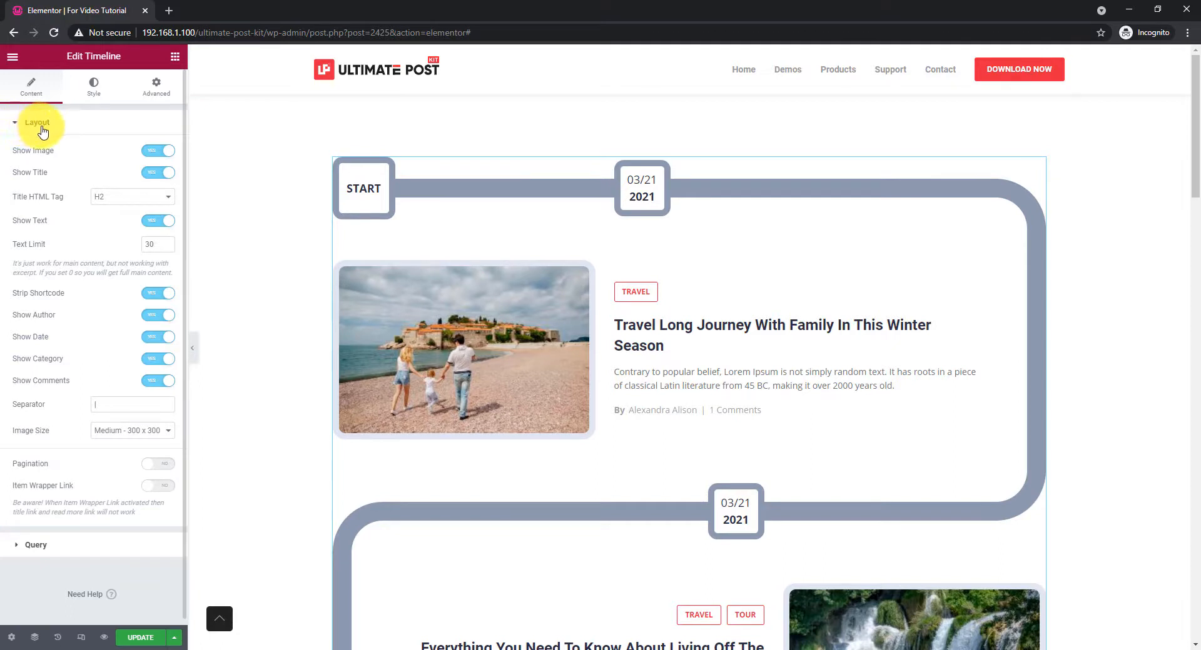
Switch the timeline's post images off and back on, and do the same with the category labels.
click(156, 152)
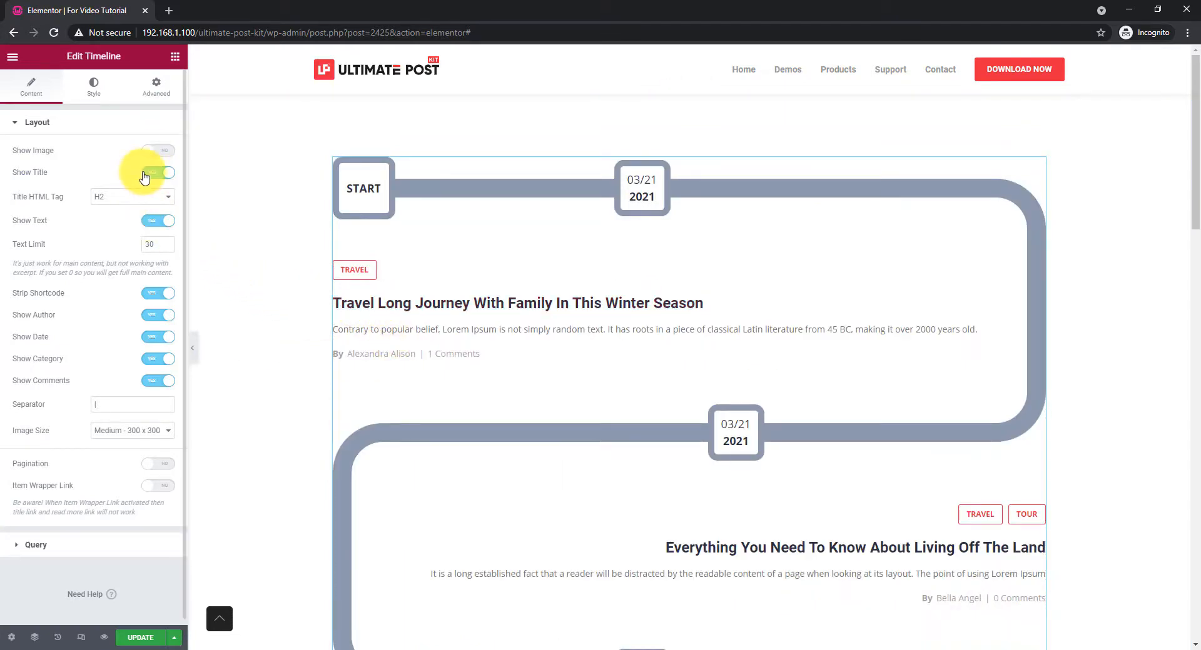
click(162, 155)
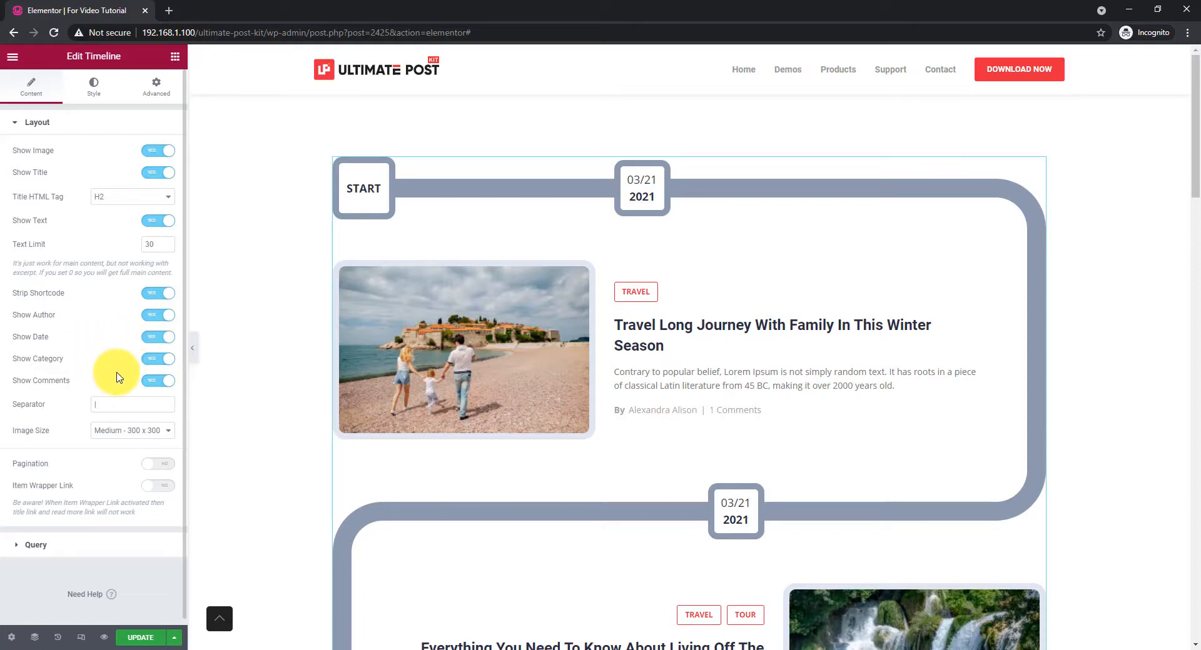
click(164, 360)
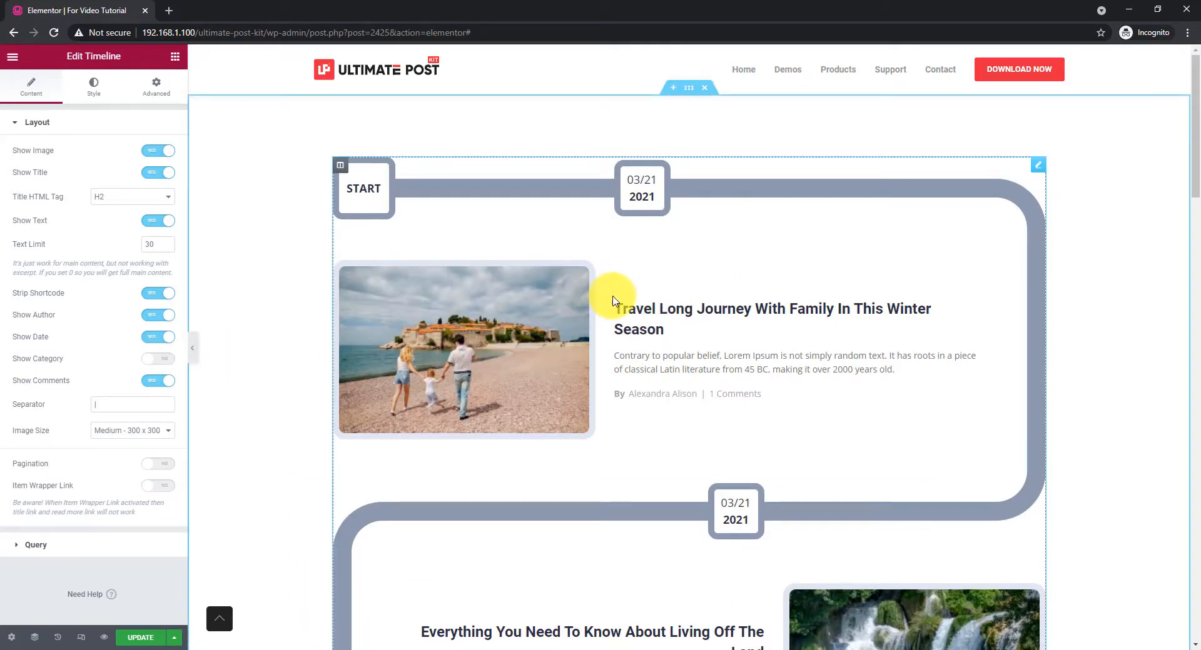
click(159, 359)
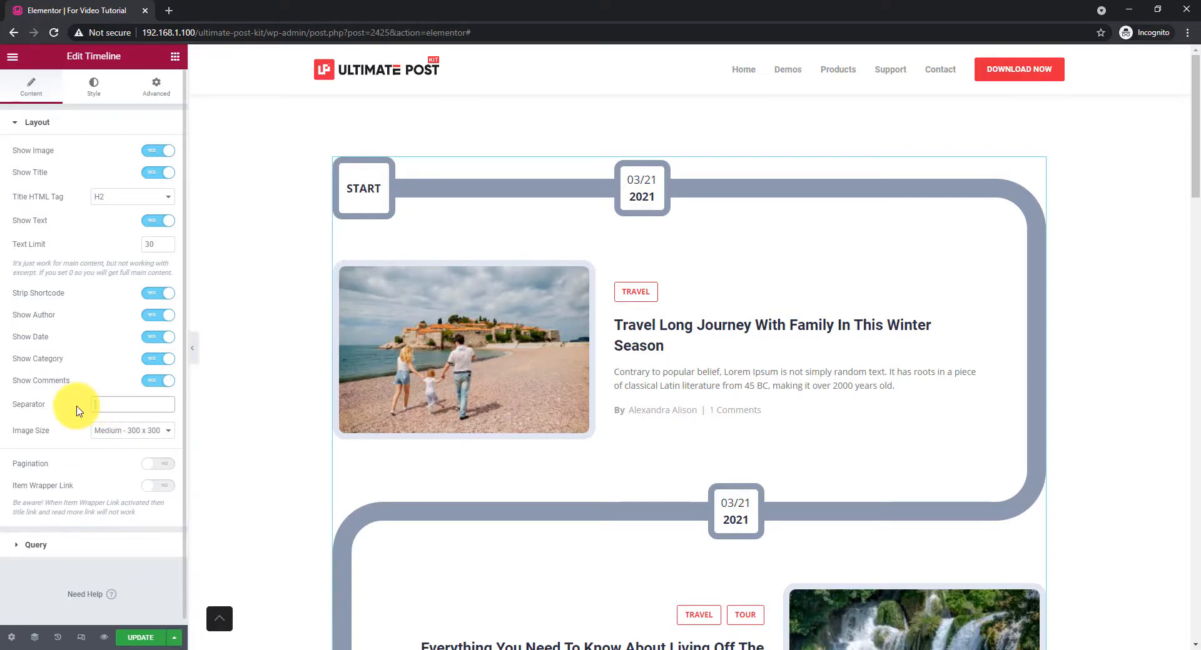
Set the separator between the post's author and comments to "/".
text(/)
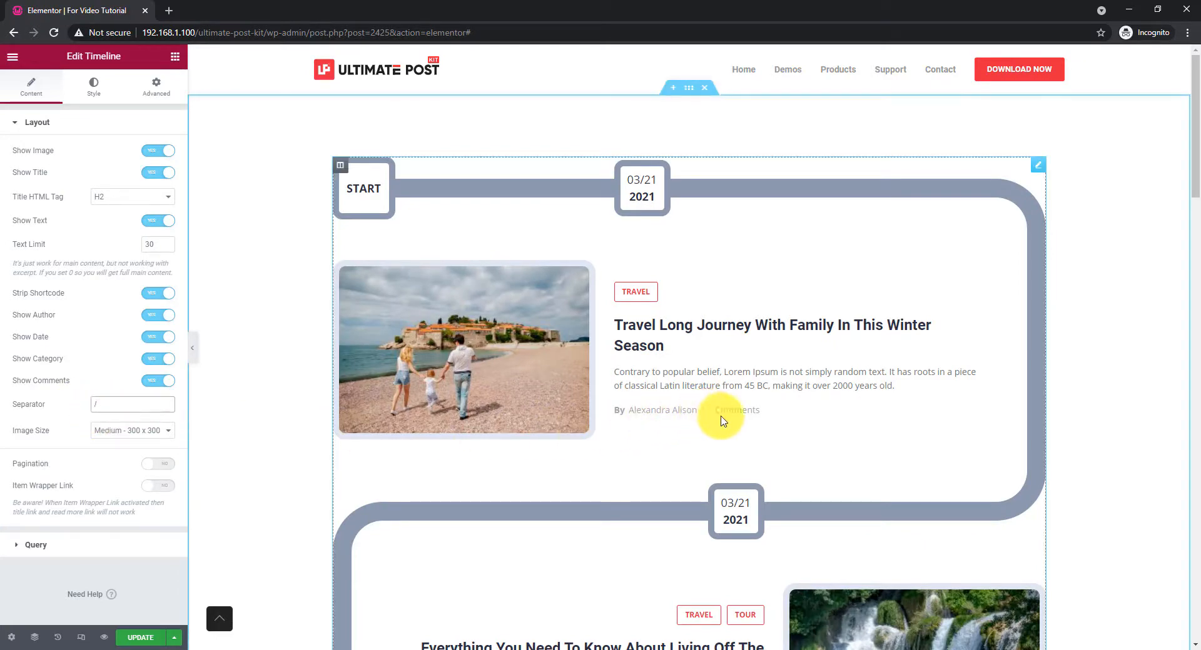
Try out pagination beneath the end of the timeline, turning it on and off again.
scroll(836, 441, down, 20)
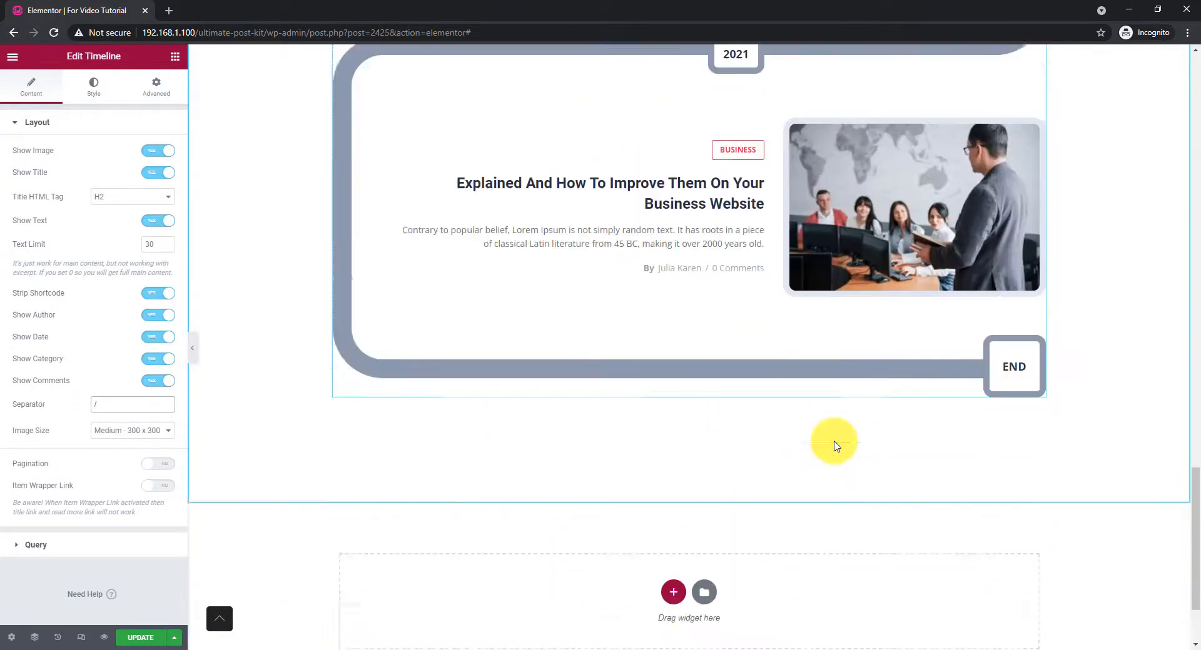
scroll(836, 446, down, 2)
scroll(509, 377, up, 3)
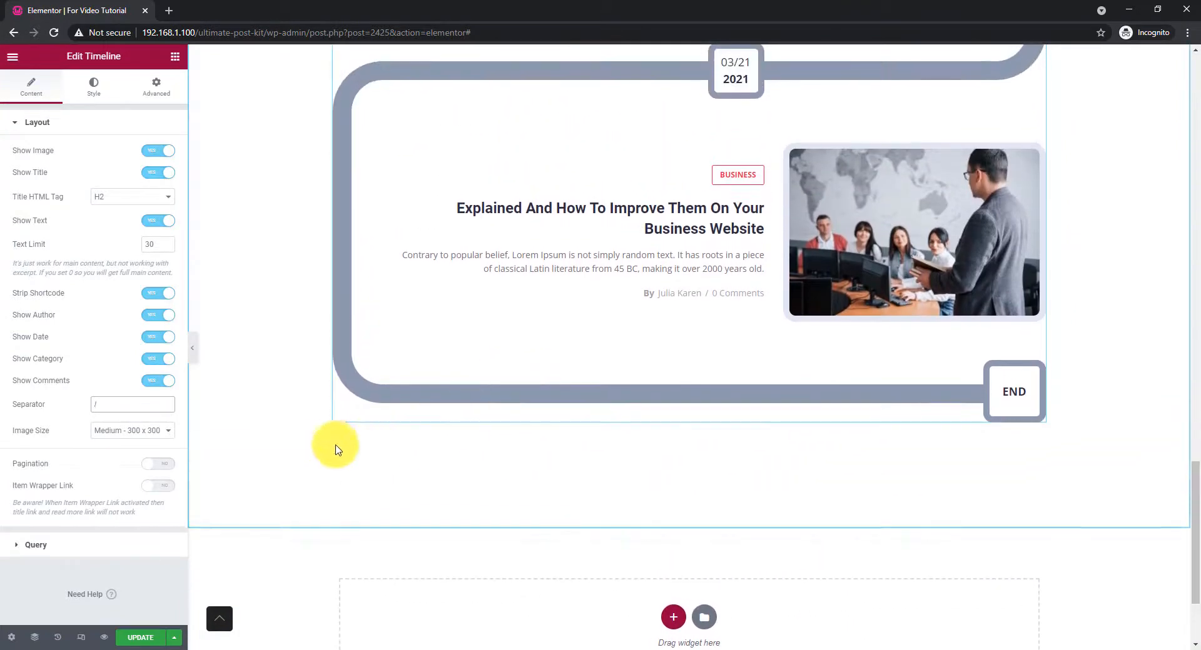
click(163, 466)
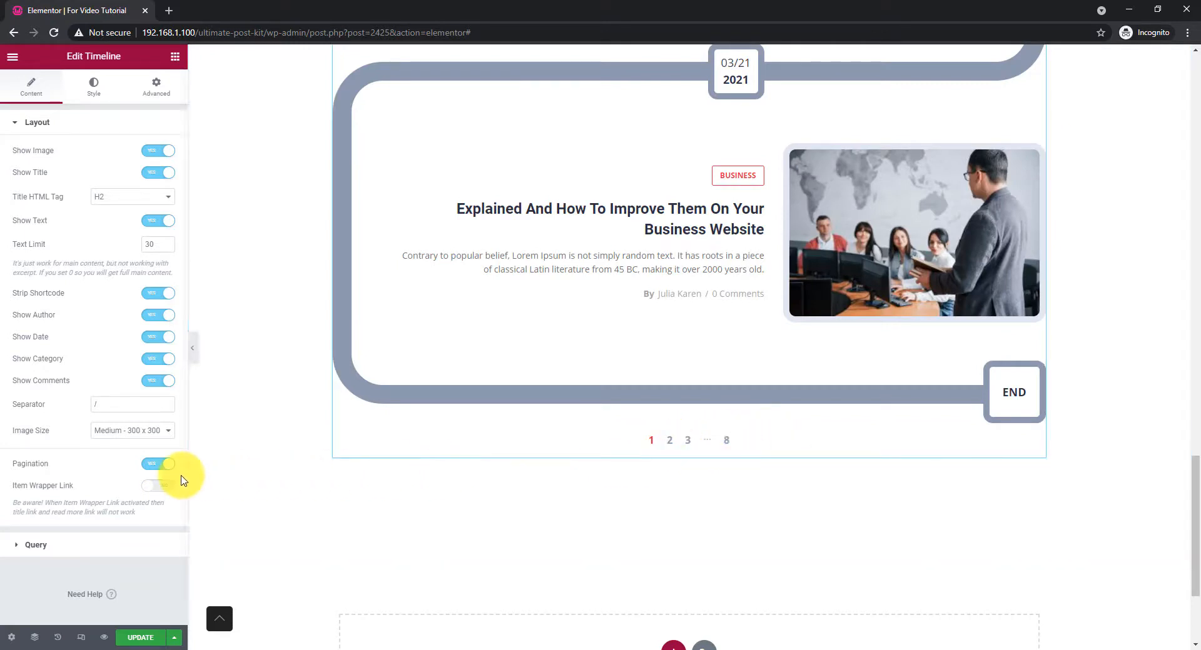
click(164, 466)
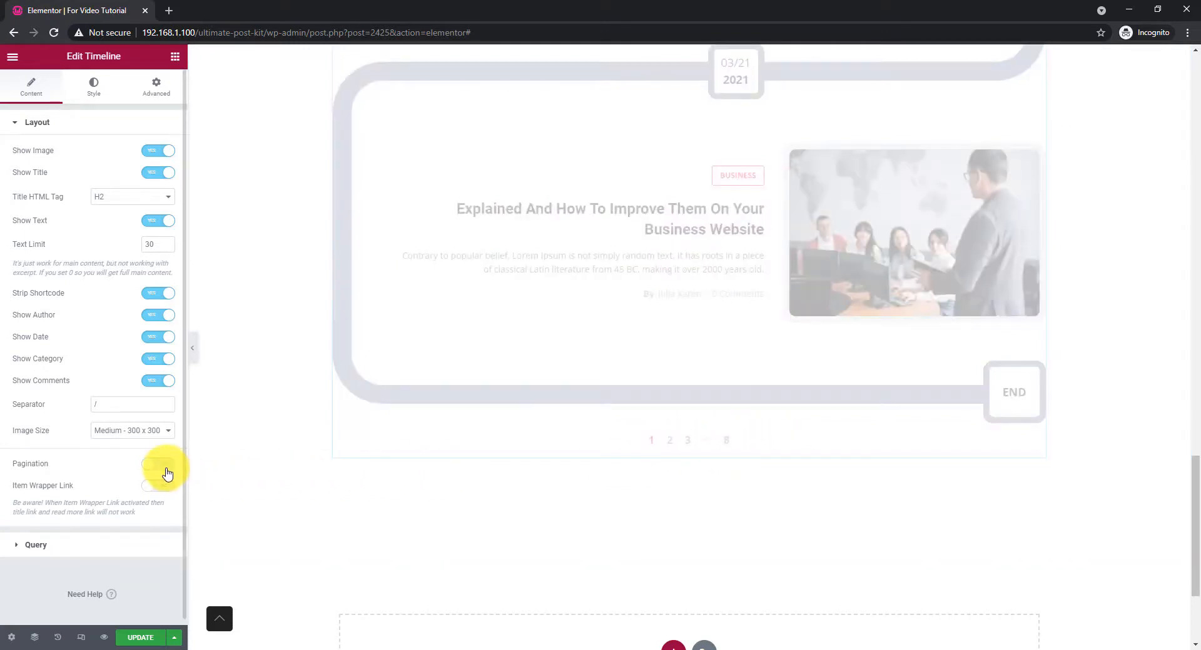
Limit the timeline's query to 4 items and check the shortened timeline.
scroll(1184, 430, up, 15)
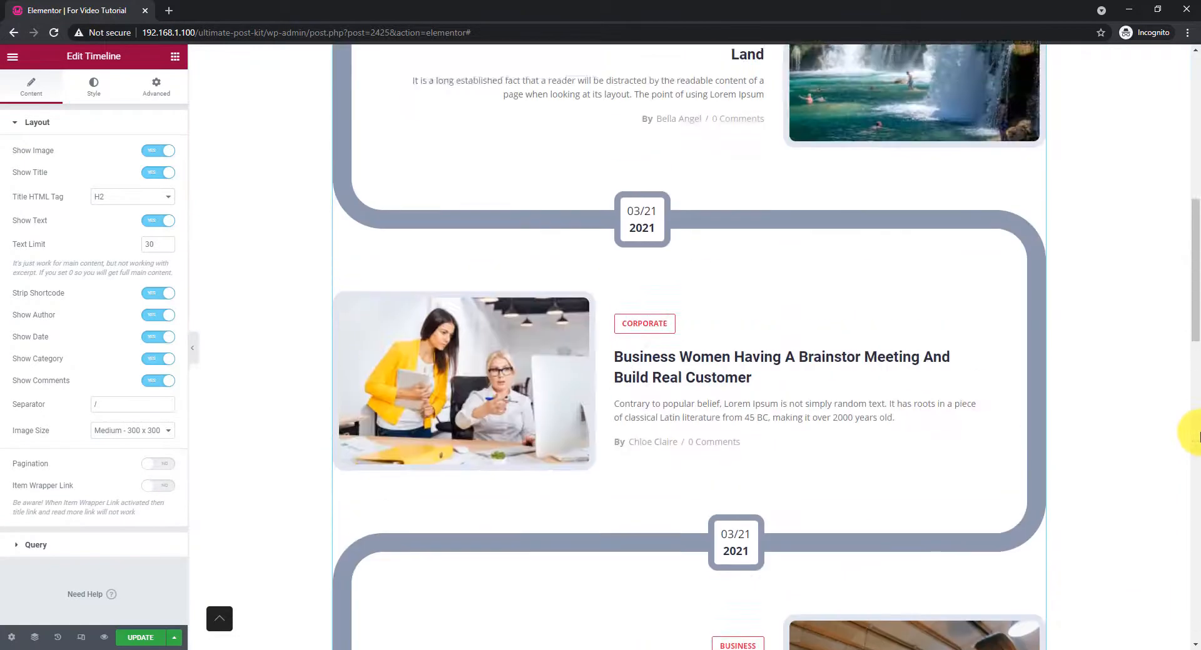
scroll(1197, 435, up, 8)
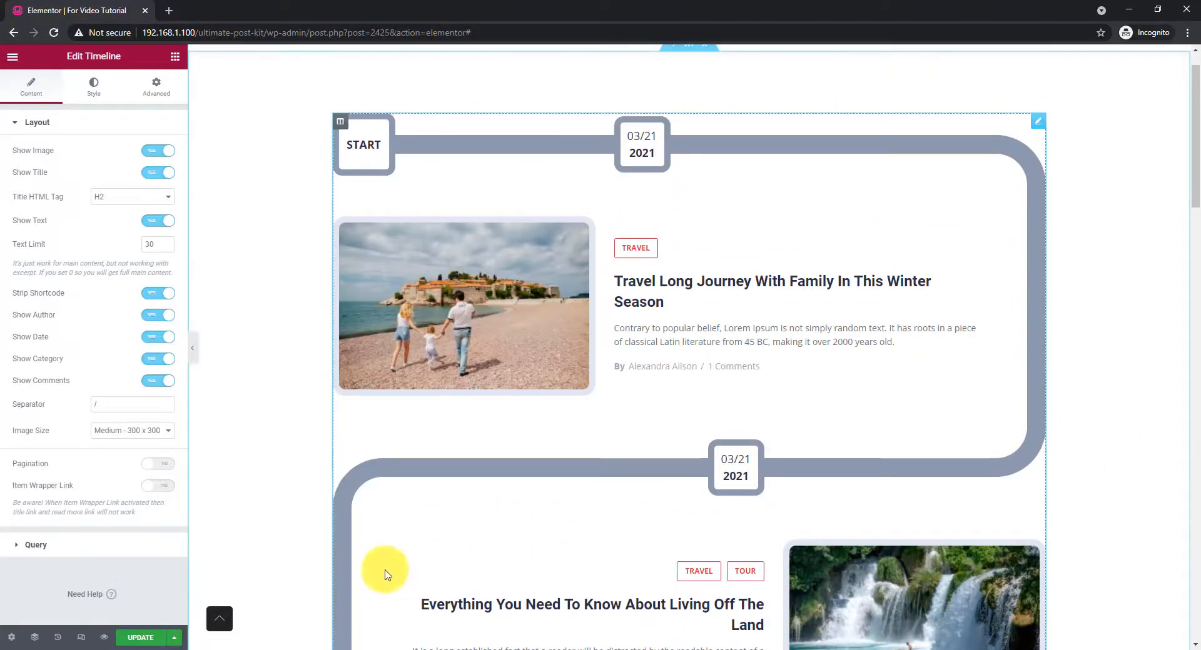
click(57, 549)
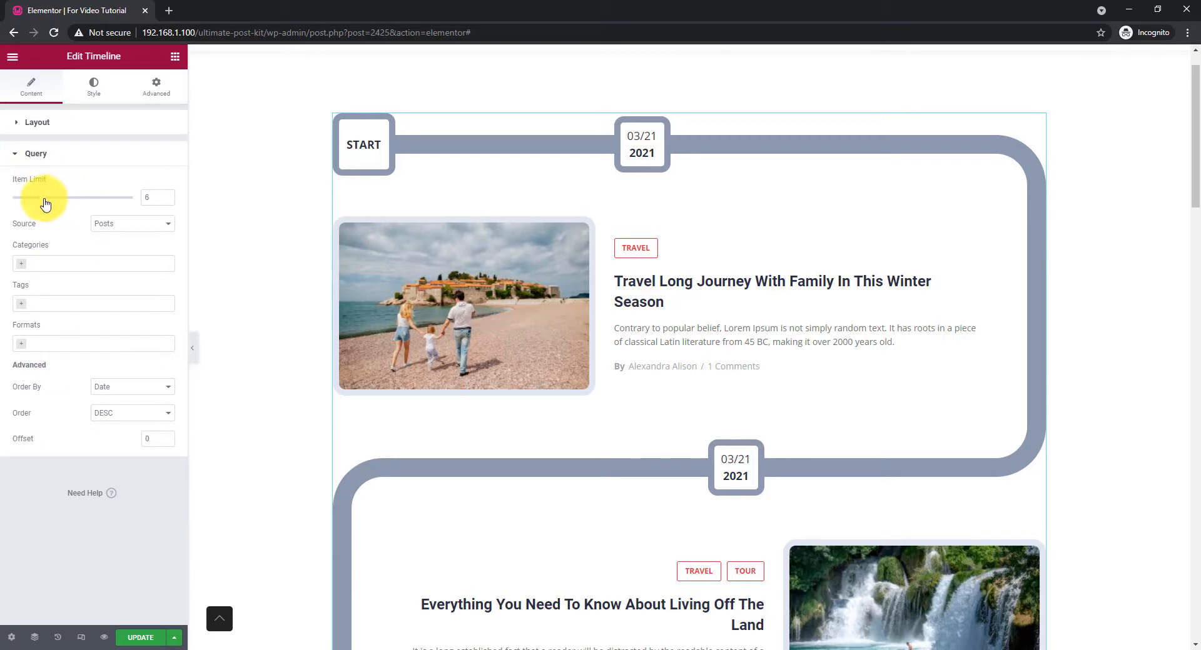
drag(45, 204, 35, 205)
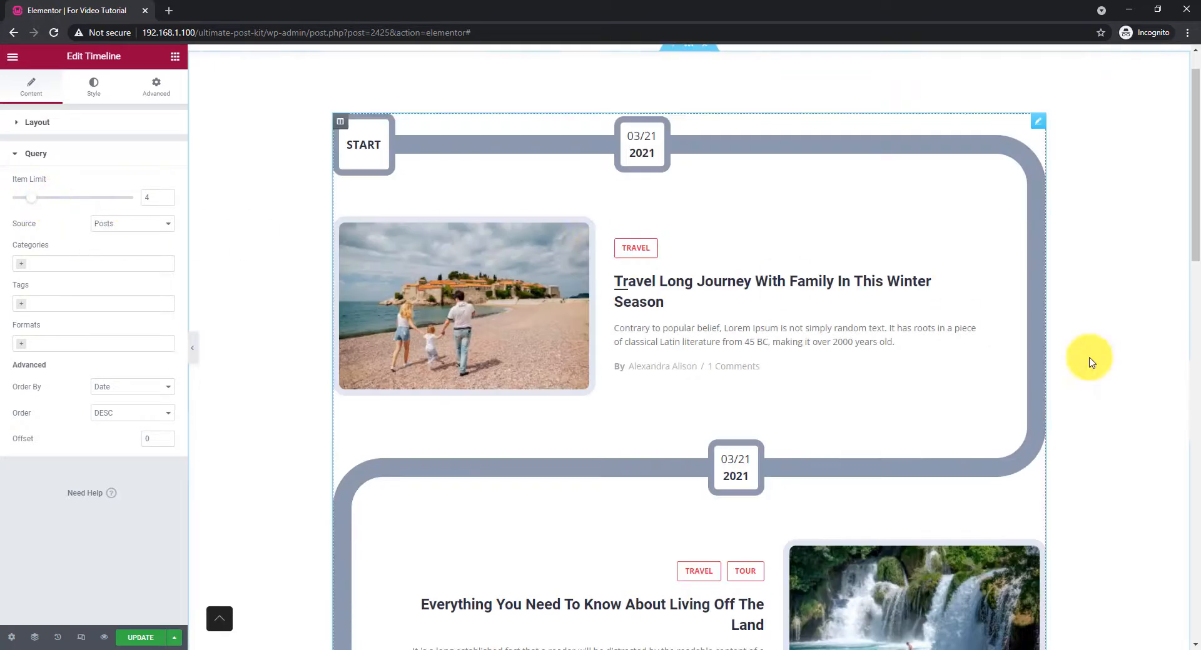
scroll(1182, 395, down, 6)
scroll(1183, 397, down, 8)
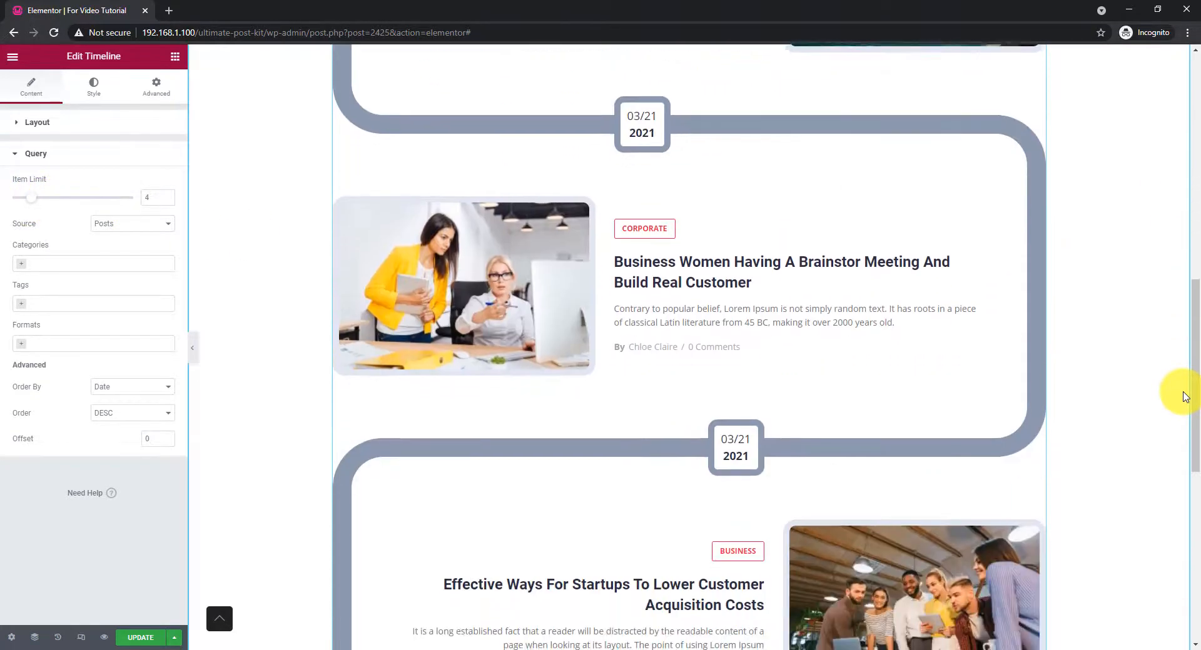
scroll(1184, 396, up, 15)
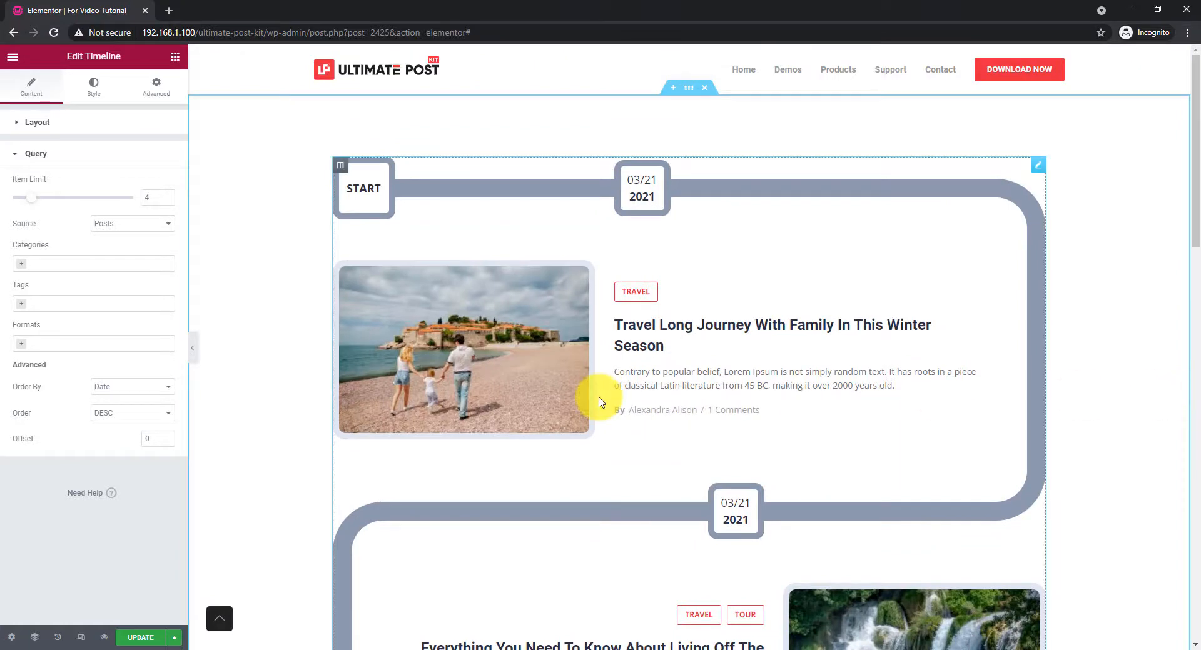
Filter the timeline's posts to the Business category and check the resulting posts.
click(23, 269)
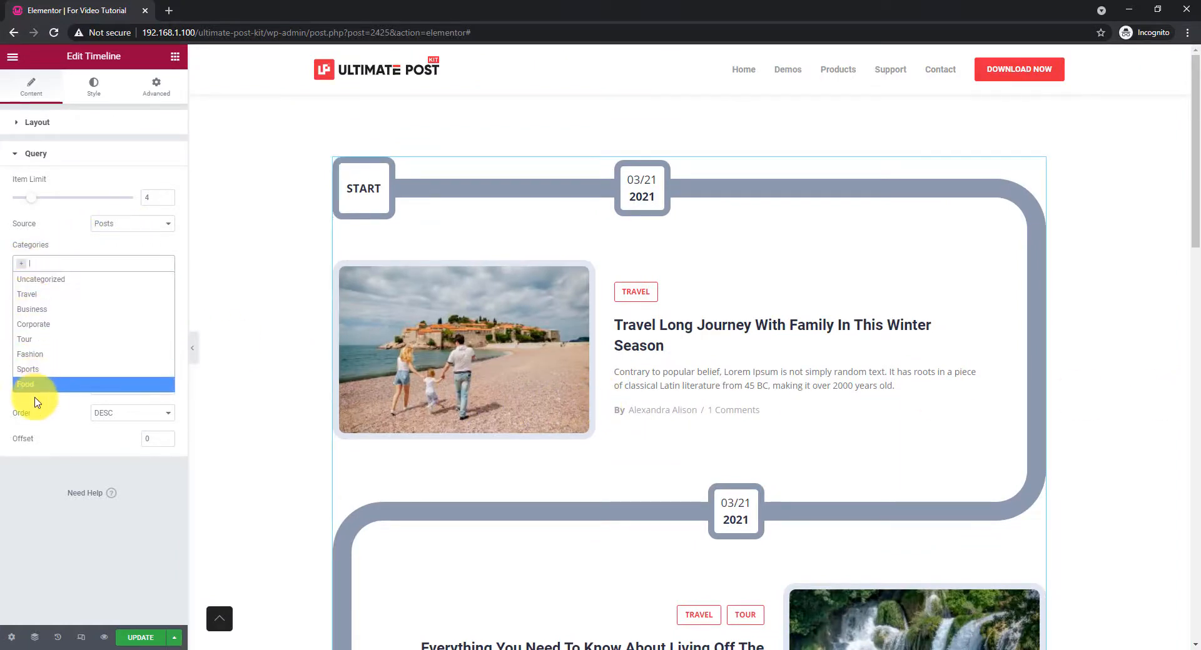
click(48, 320)
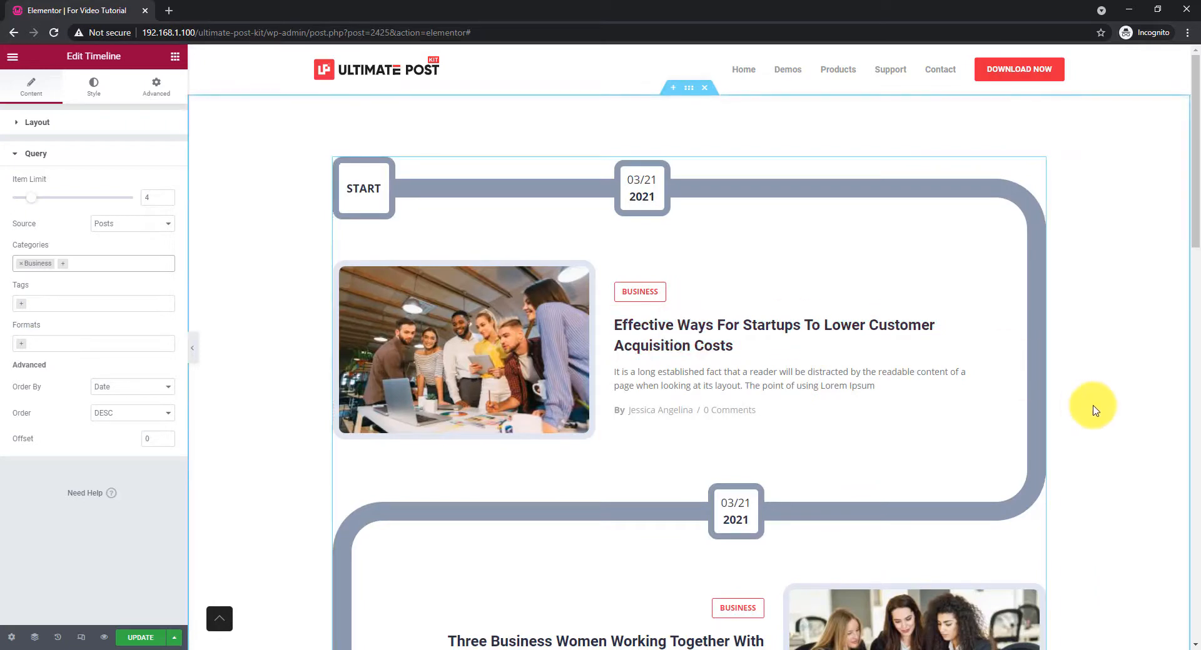
scroll(1094, 408, down, 3)
scroll(1094, 408, up, 3)
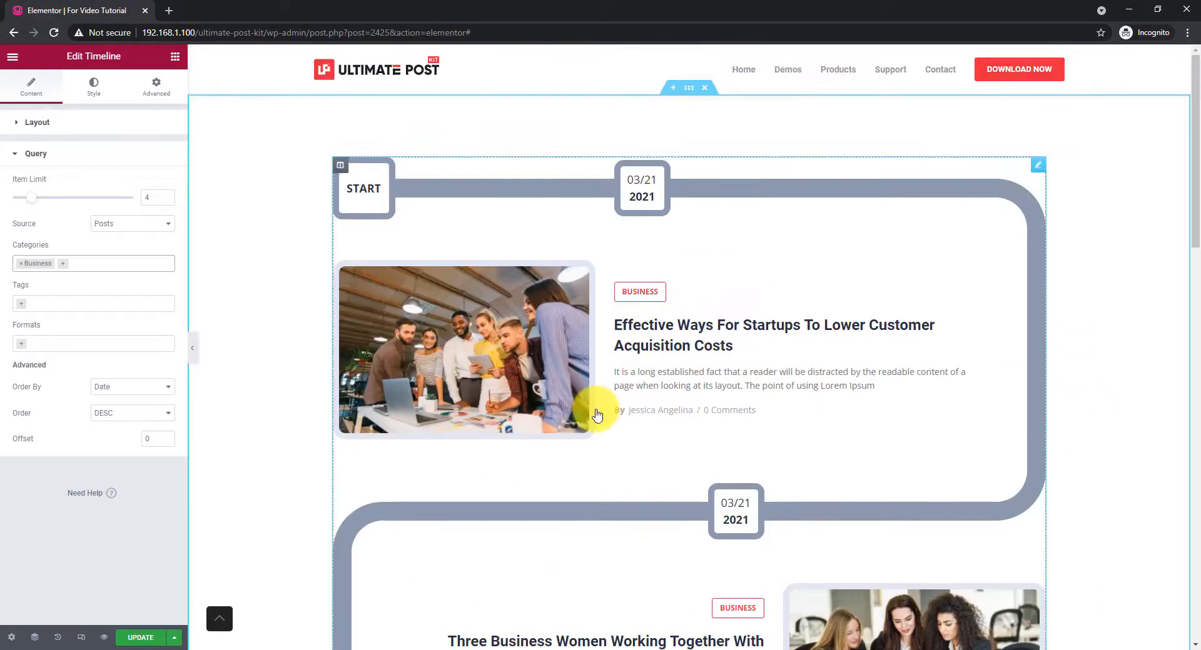
Set the padding of the timeline items to 140.
click(94, 100)
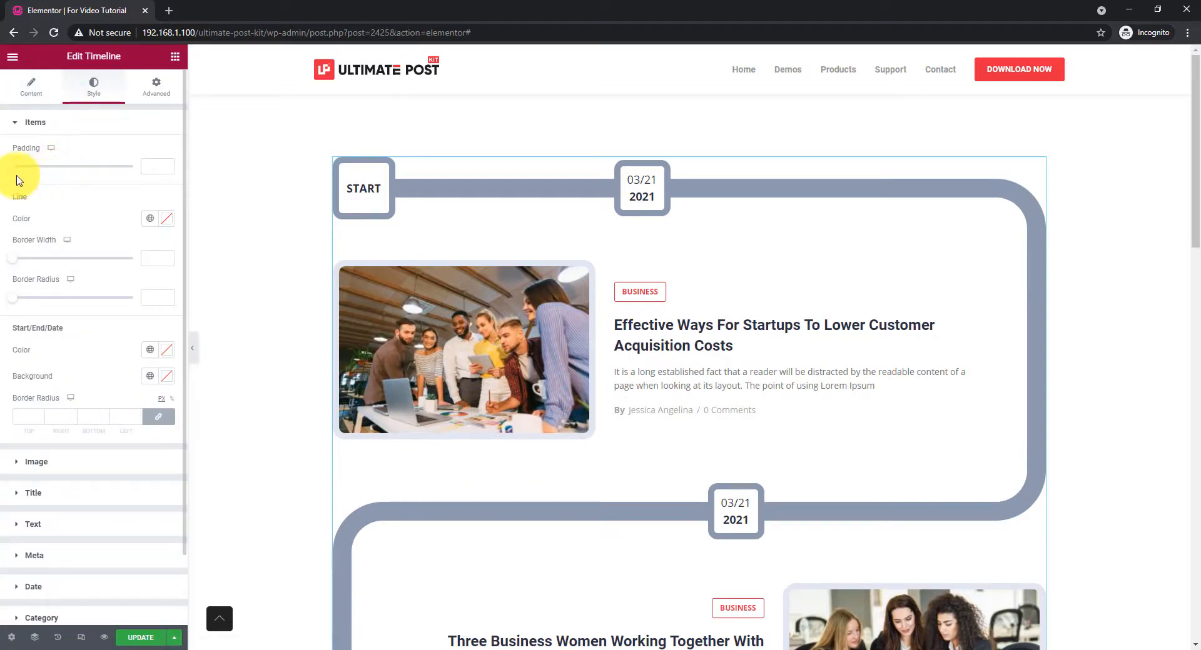
drag(13, 173, 93, 173)
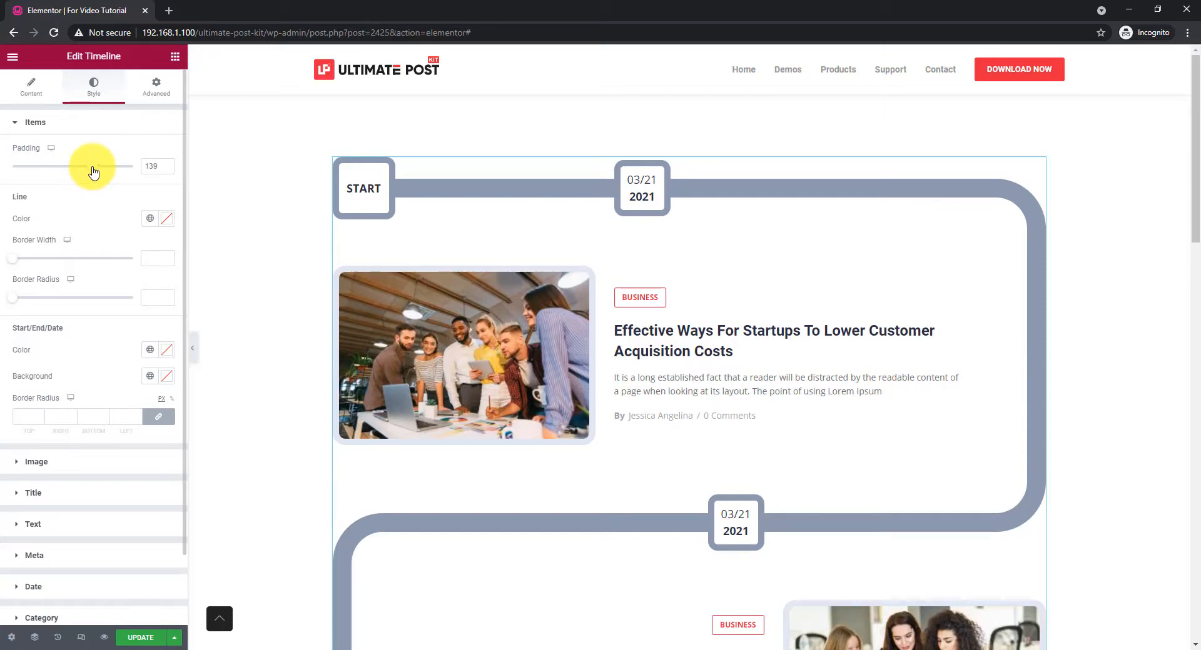
drag(94, 173, 95, 174)
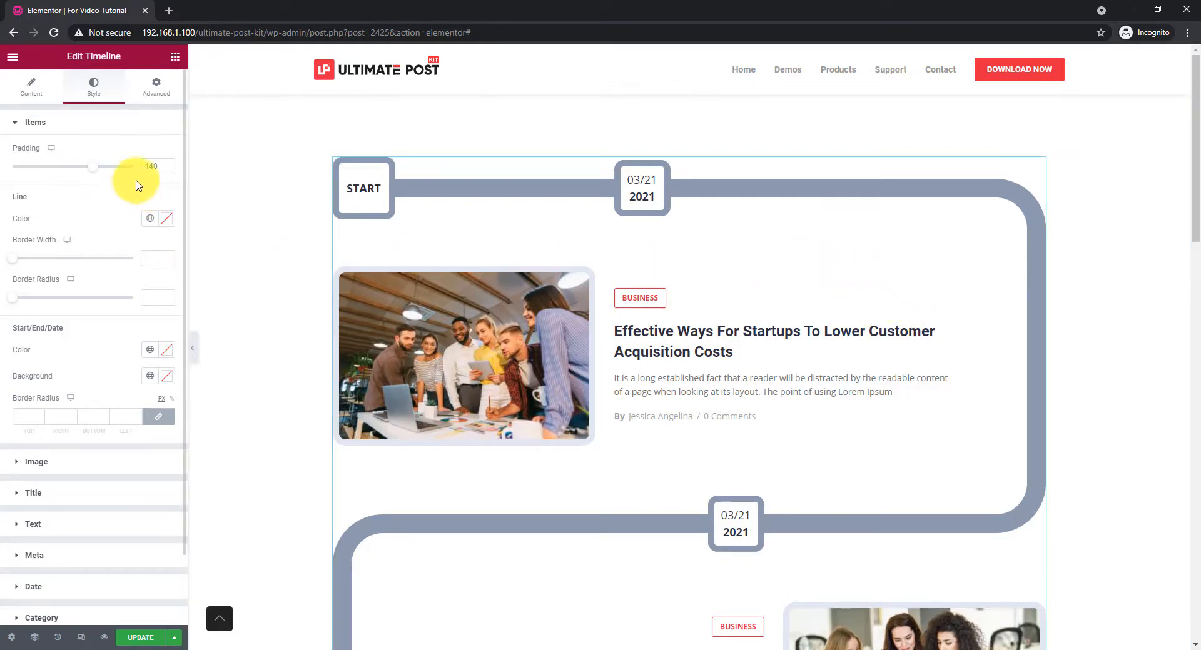
Set the timeline's line color to #E1E7F0.
click(169, 222)
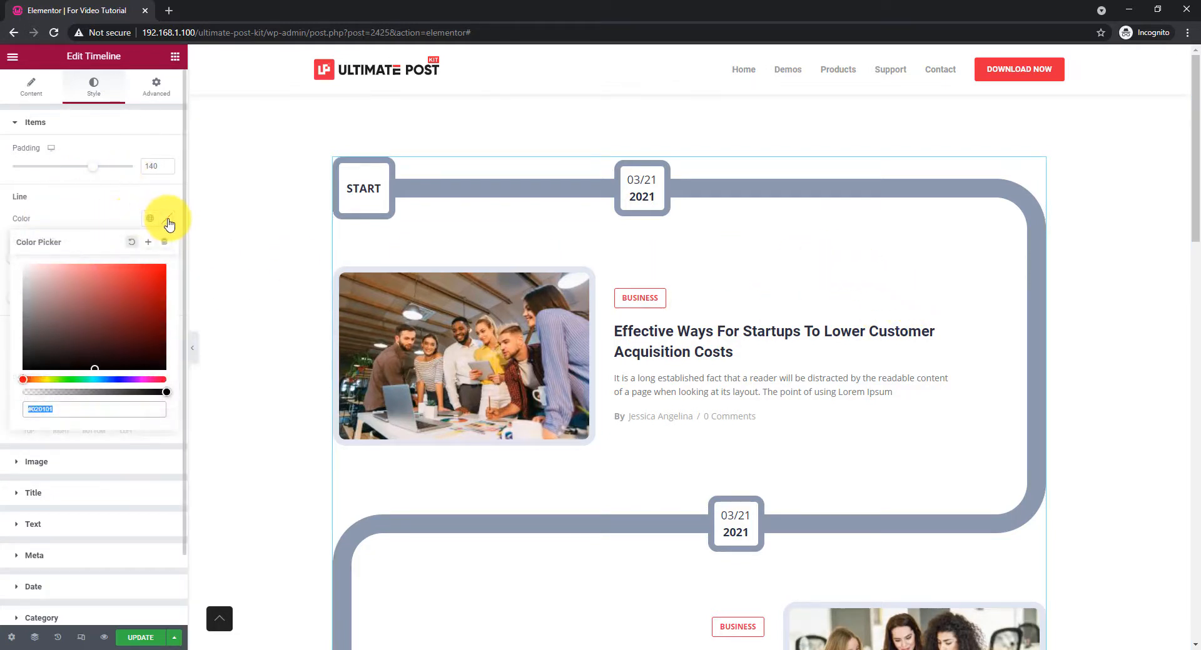
text(#E1E7F0)
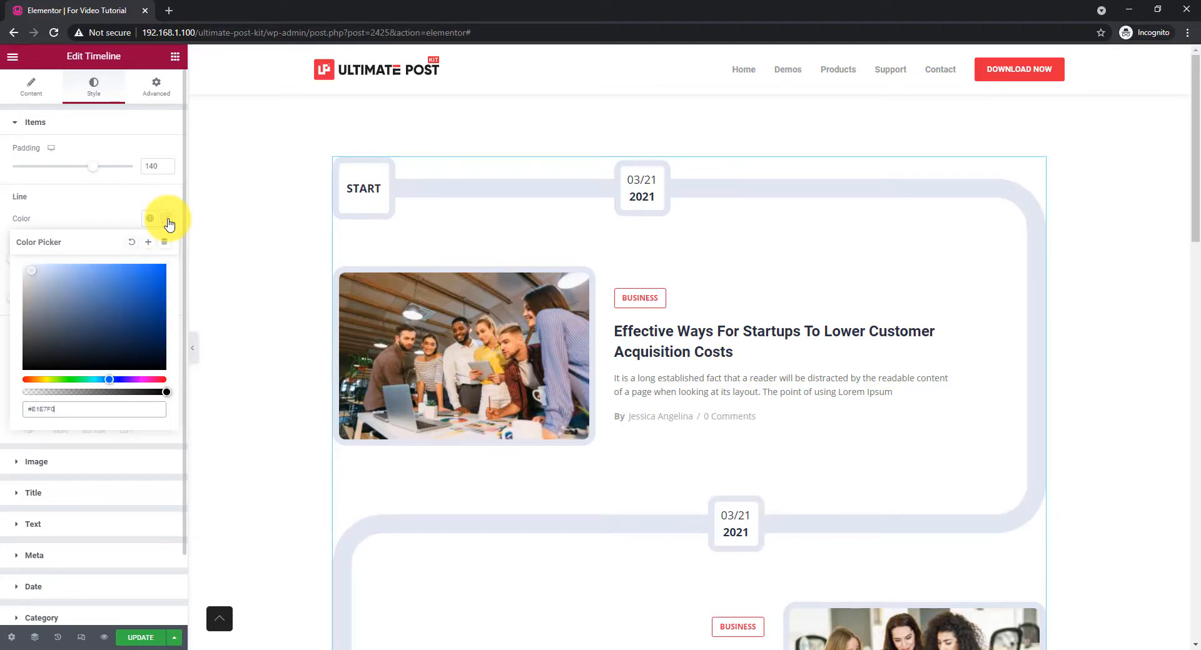
click(115, 224)
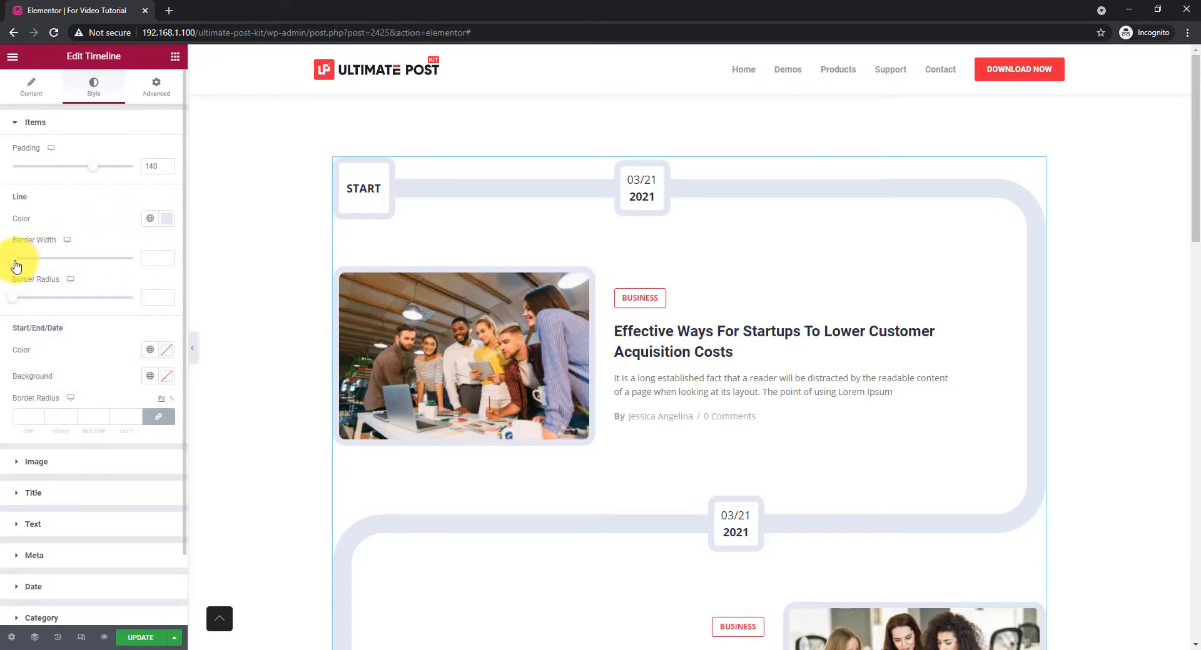
Set the timeline line's border width to 10 and its border radius to 500.
drag(16, 265, 40, 264)
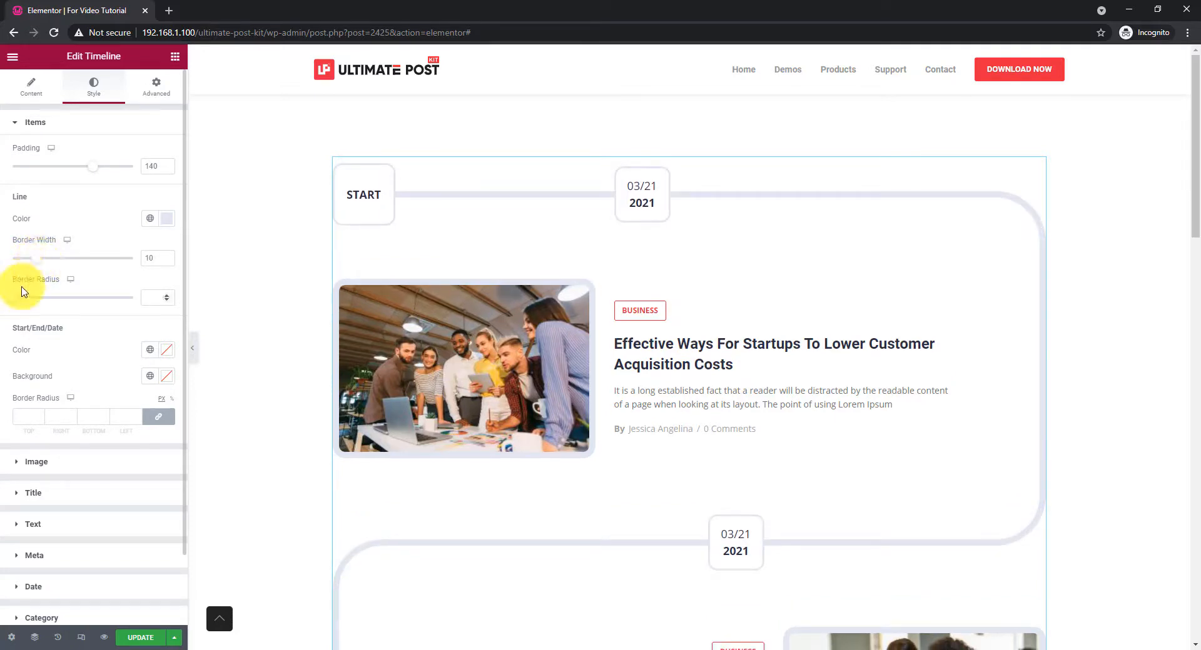
drag(15, 305, 187, 282)
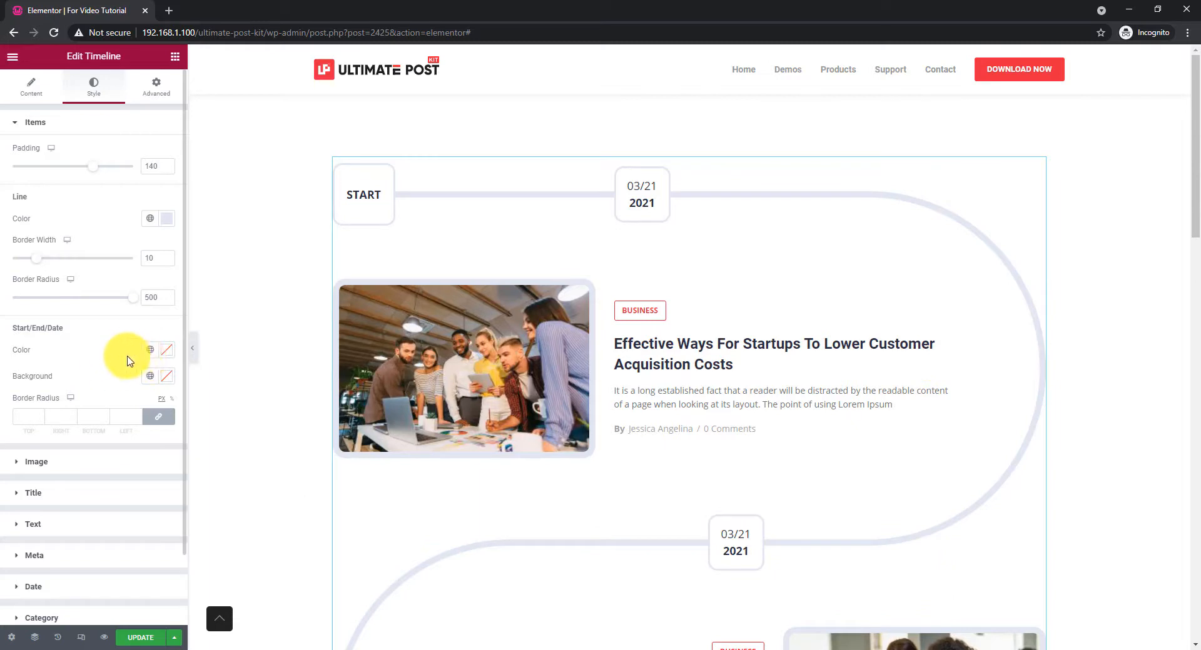
Set the Start/End/Date color to #000000 and the border radius of these markers to 100 on all sides.
click(167, 351)
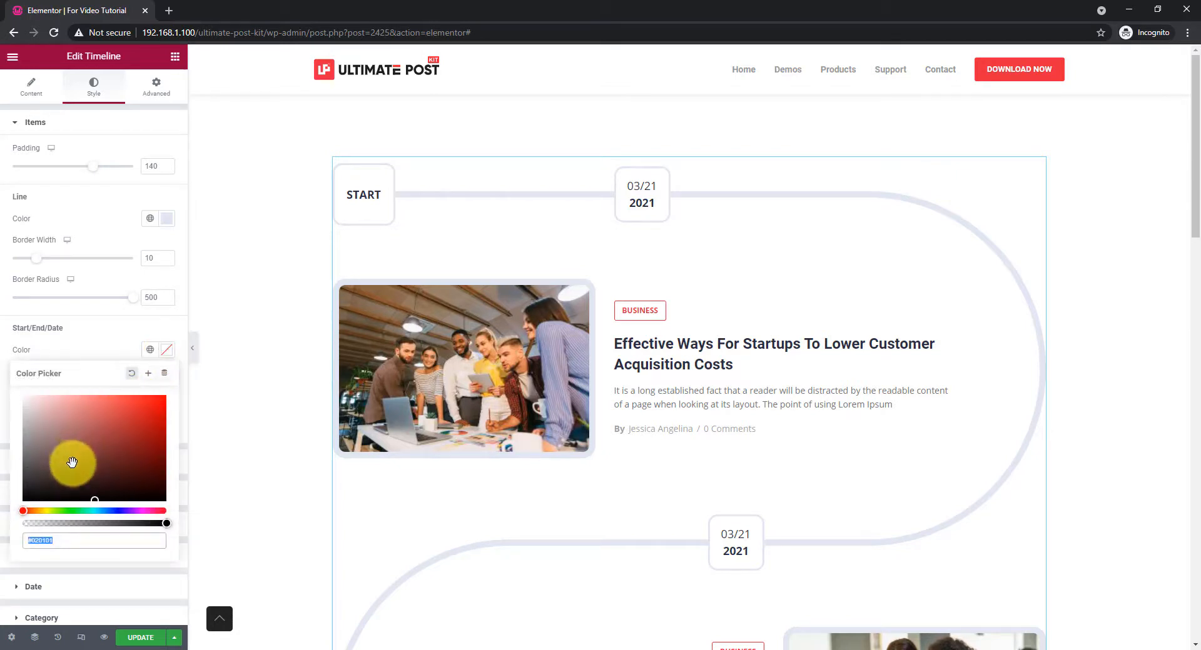
drag(72, 462, 2, 517)
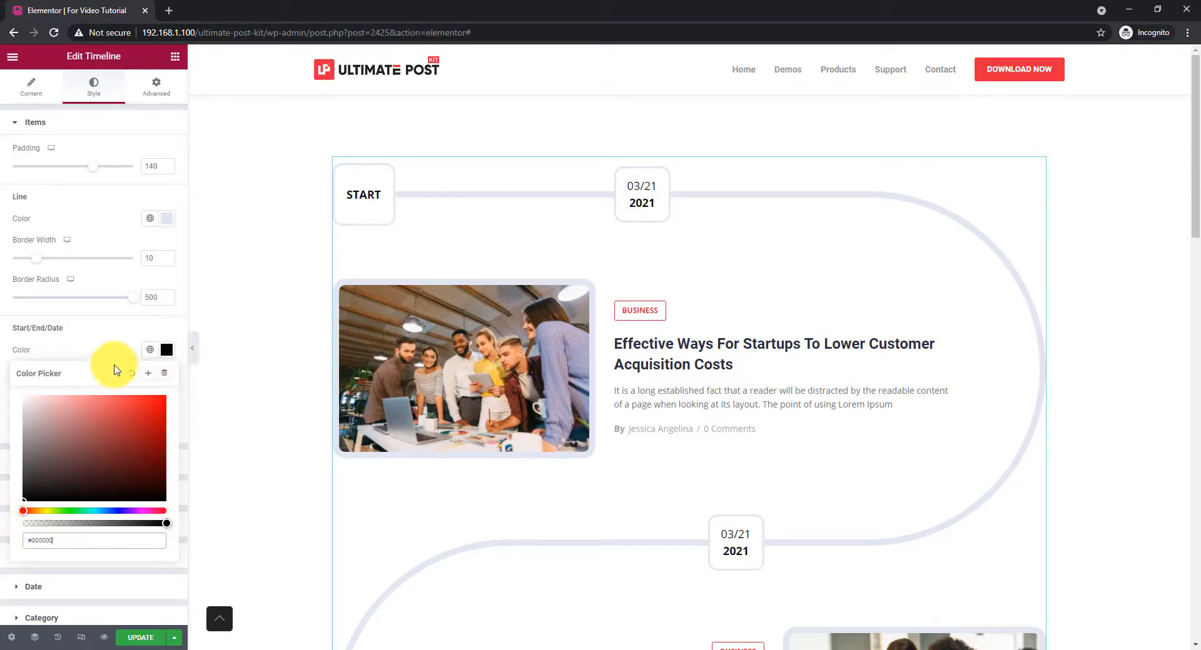
click(100, 350)
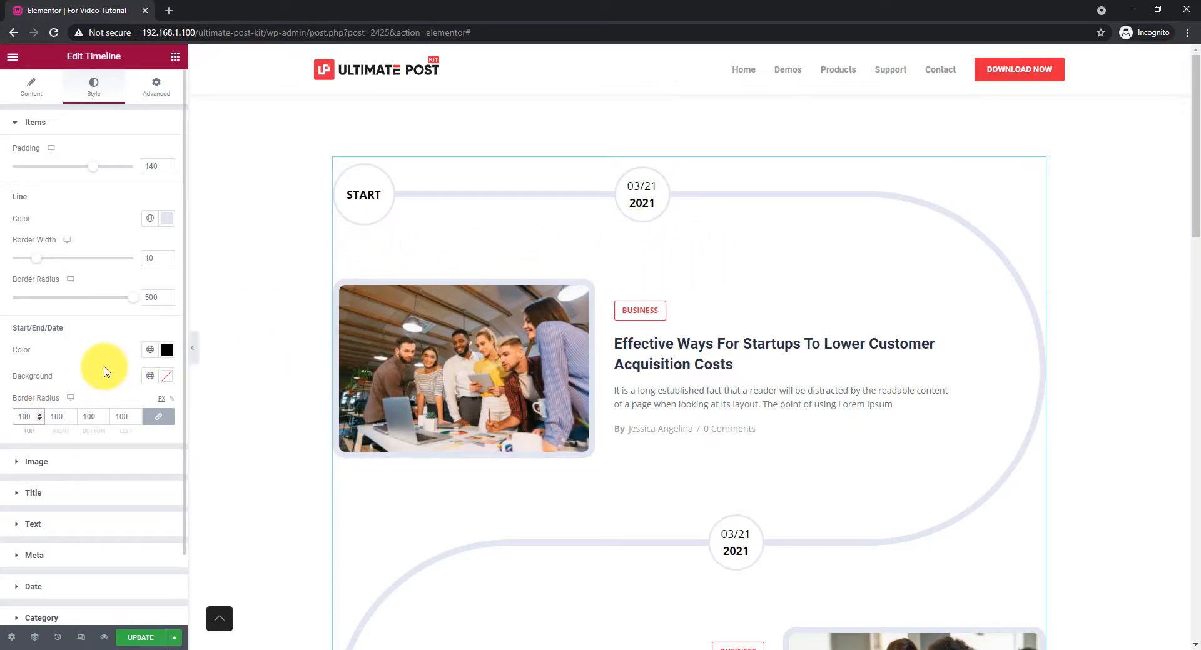
Set the image border's color to #E1E7F0 and its width to 5 on all four sides using linked values.
scroll(104, 372, down, 1)
scroll(105, 372, down, 1)
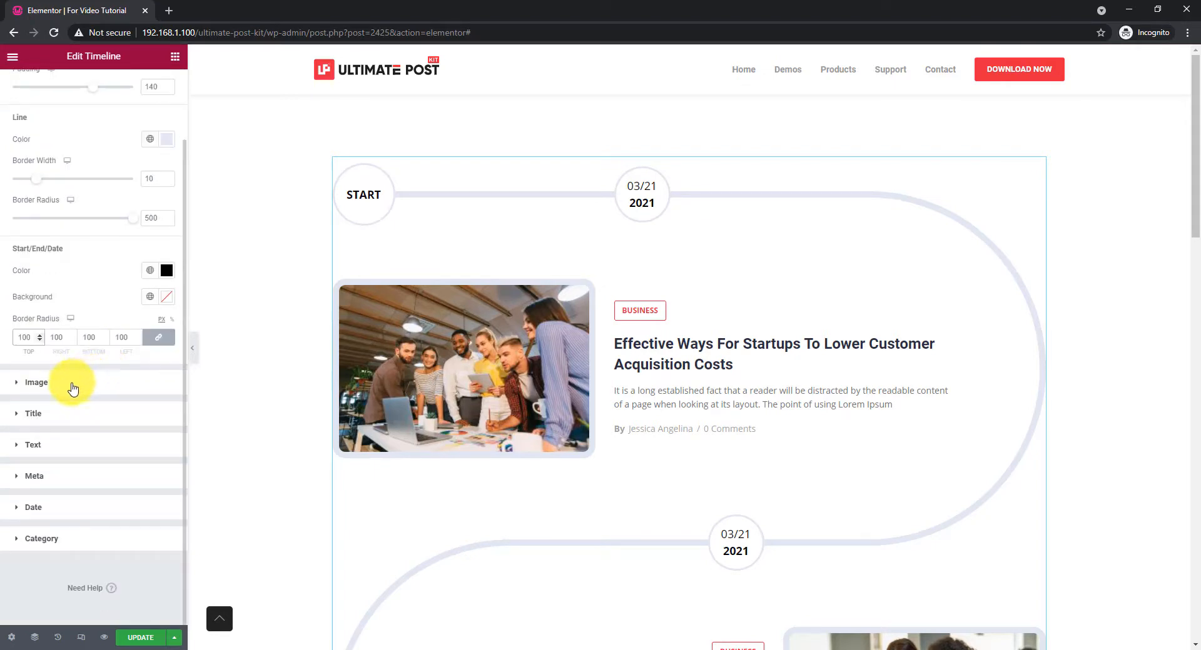
click(72, 387)
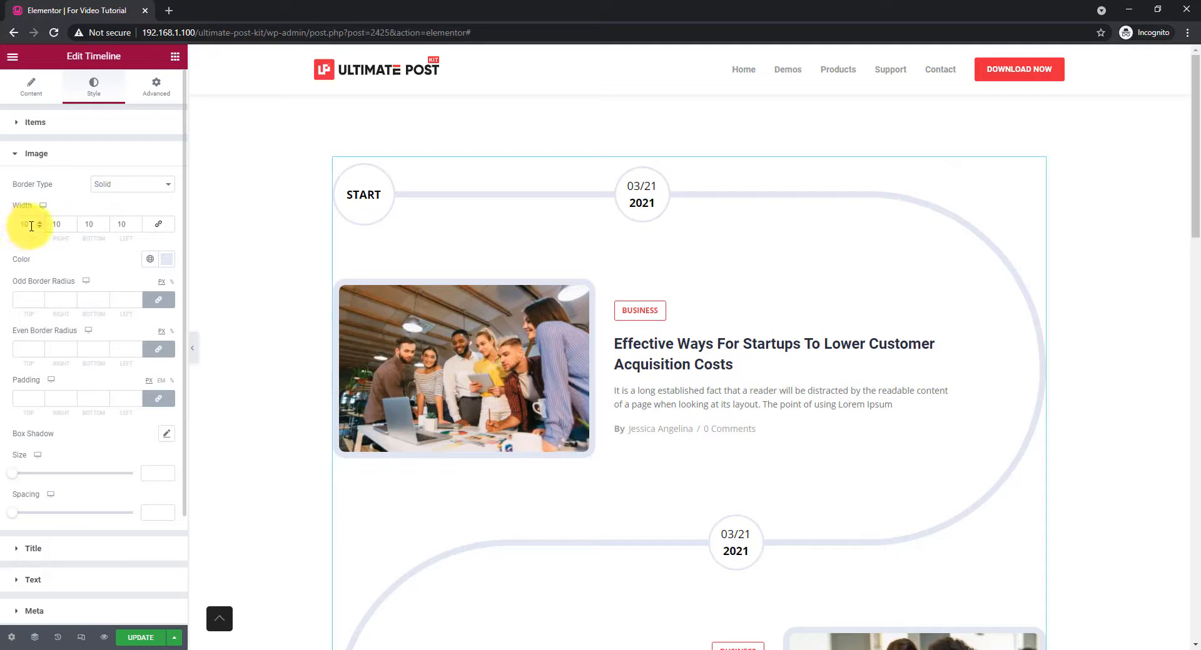
drag(31, 226, 9, 230)
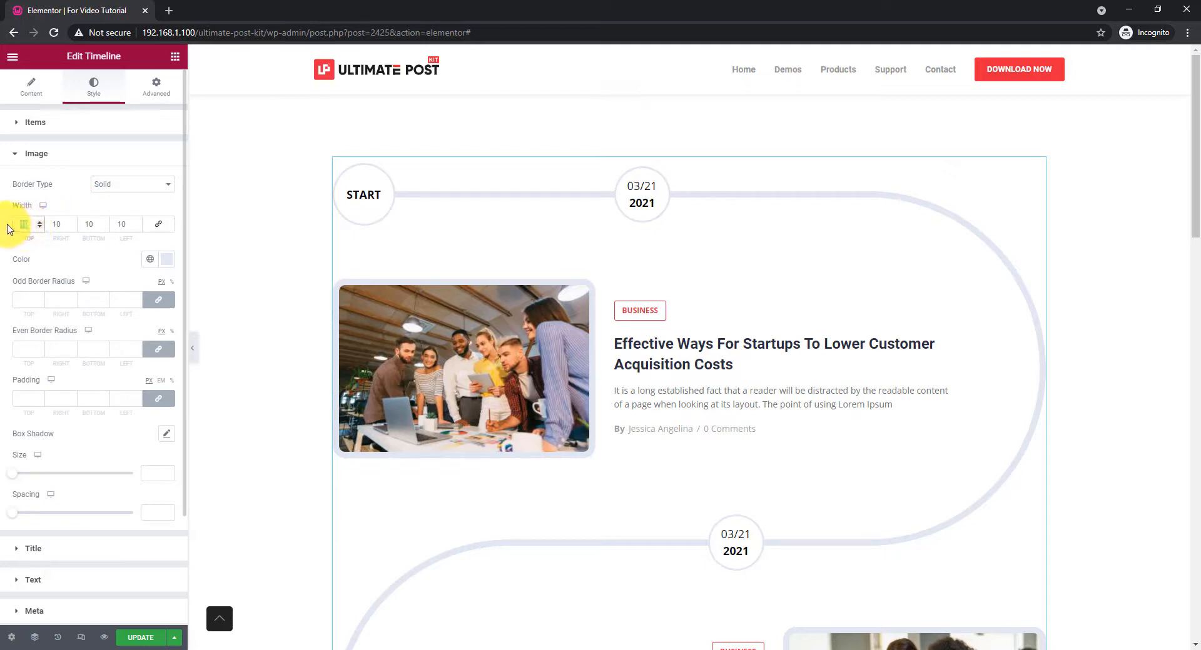
text(5)
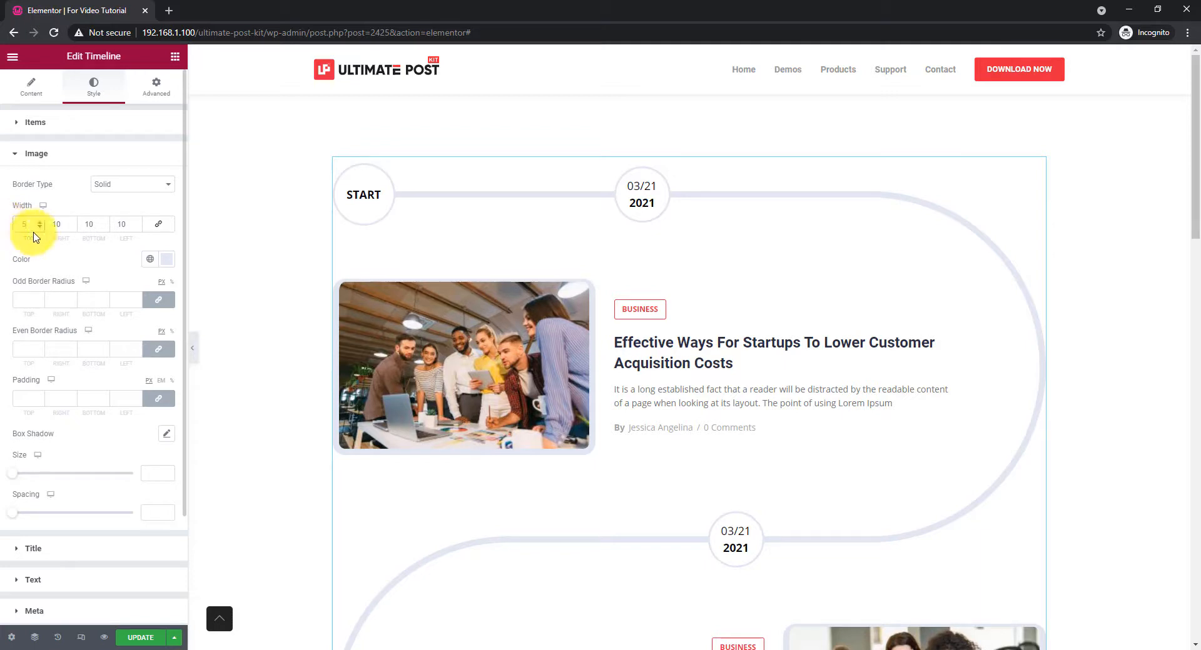
click(168, 260)
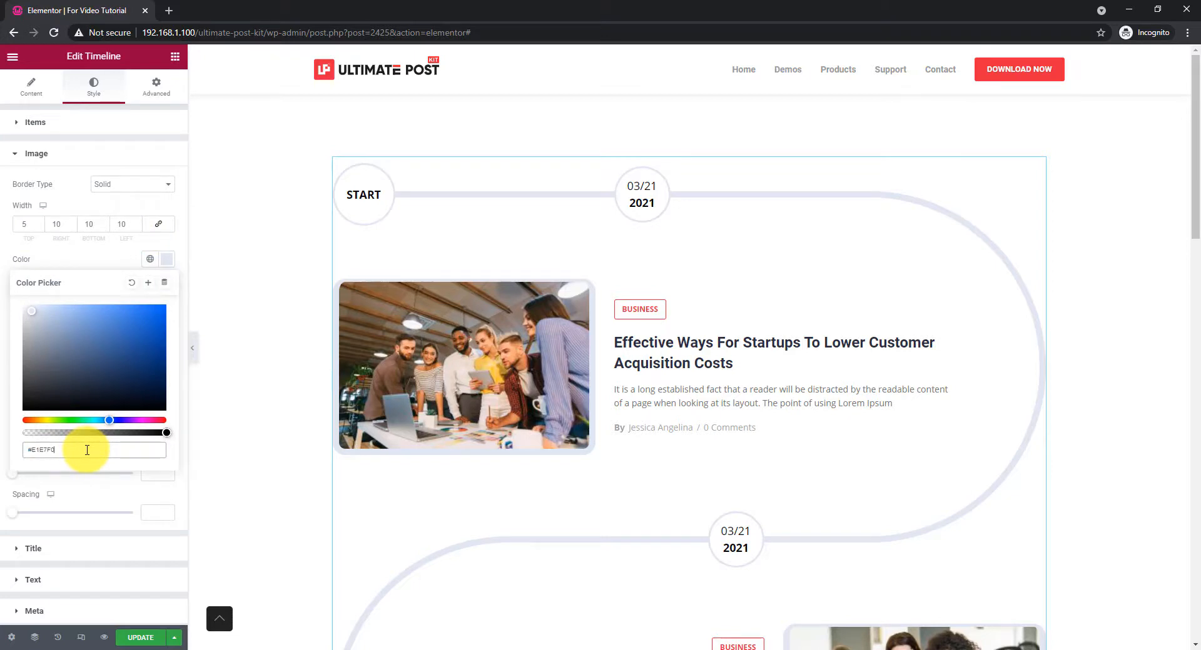
click(158, 225)
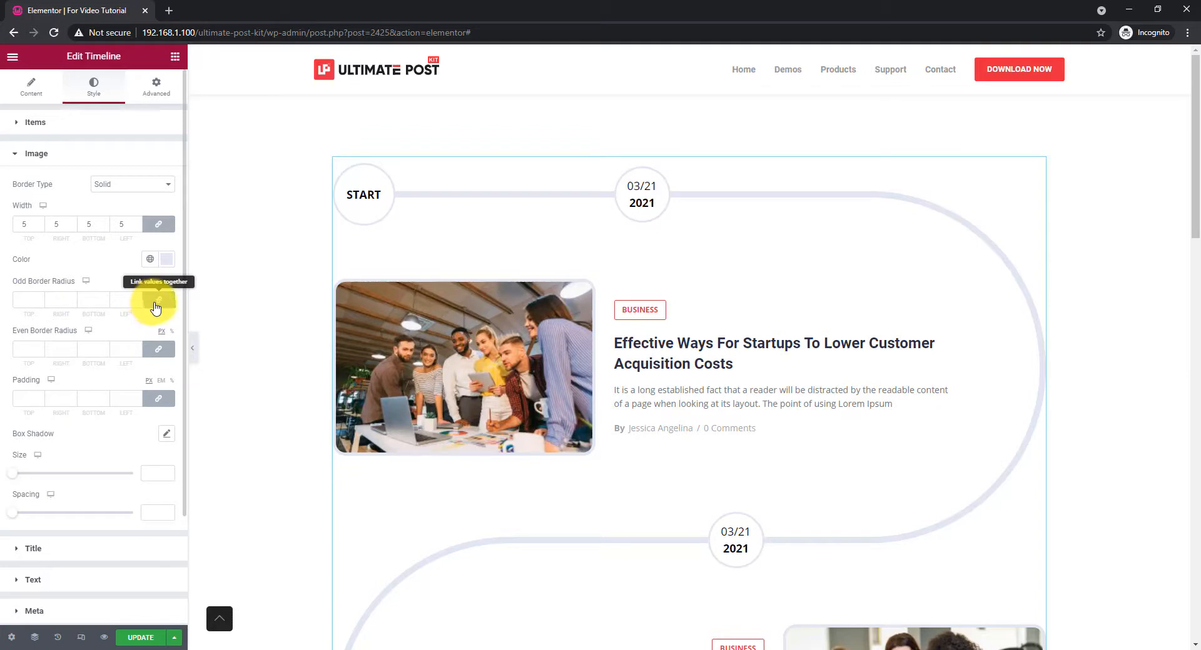
Unlink the images' odd border radius, set its top and left values to 100, and preview the timeline at full width.
click(157, 301)
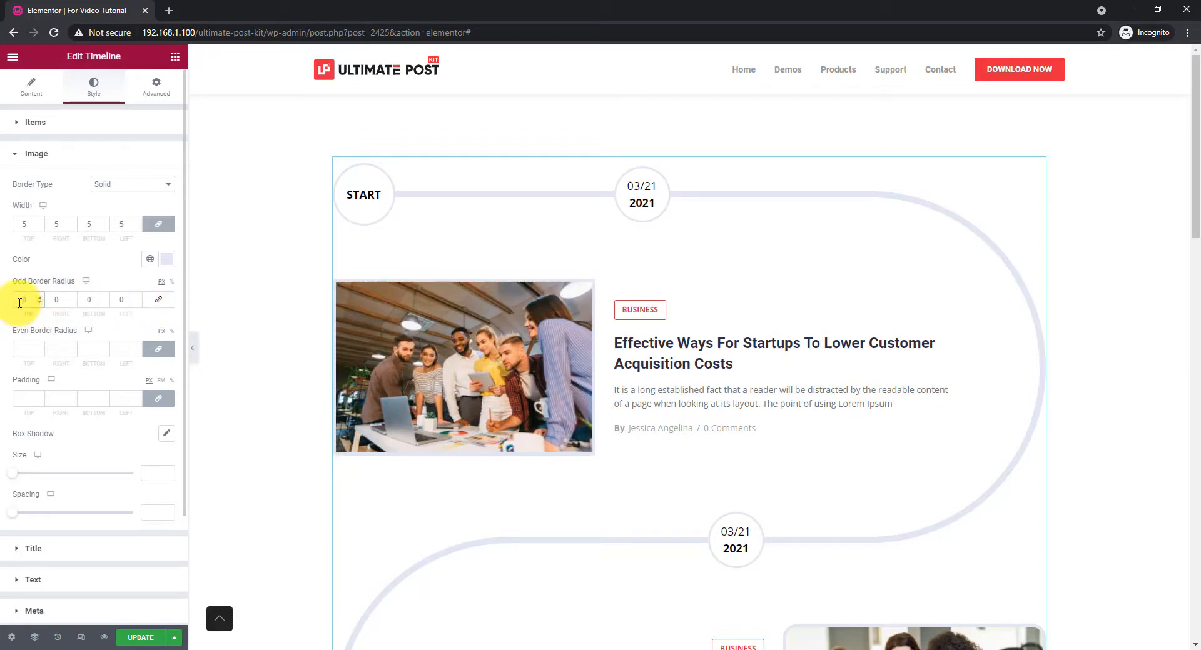
text(100)
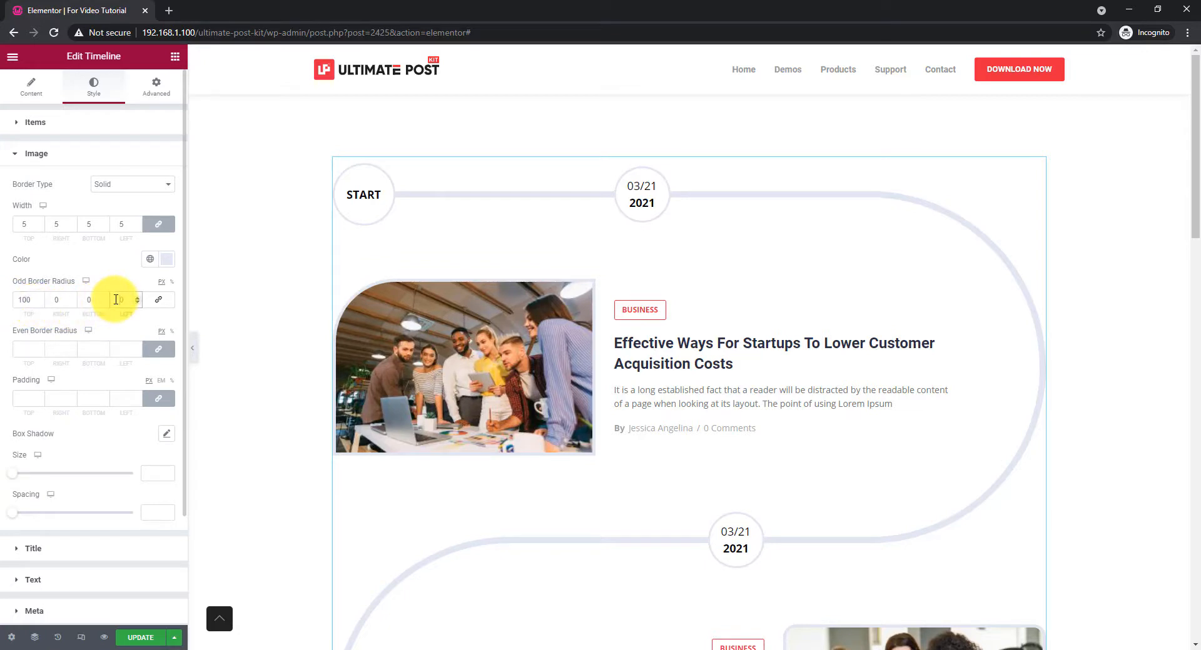
text(100)
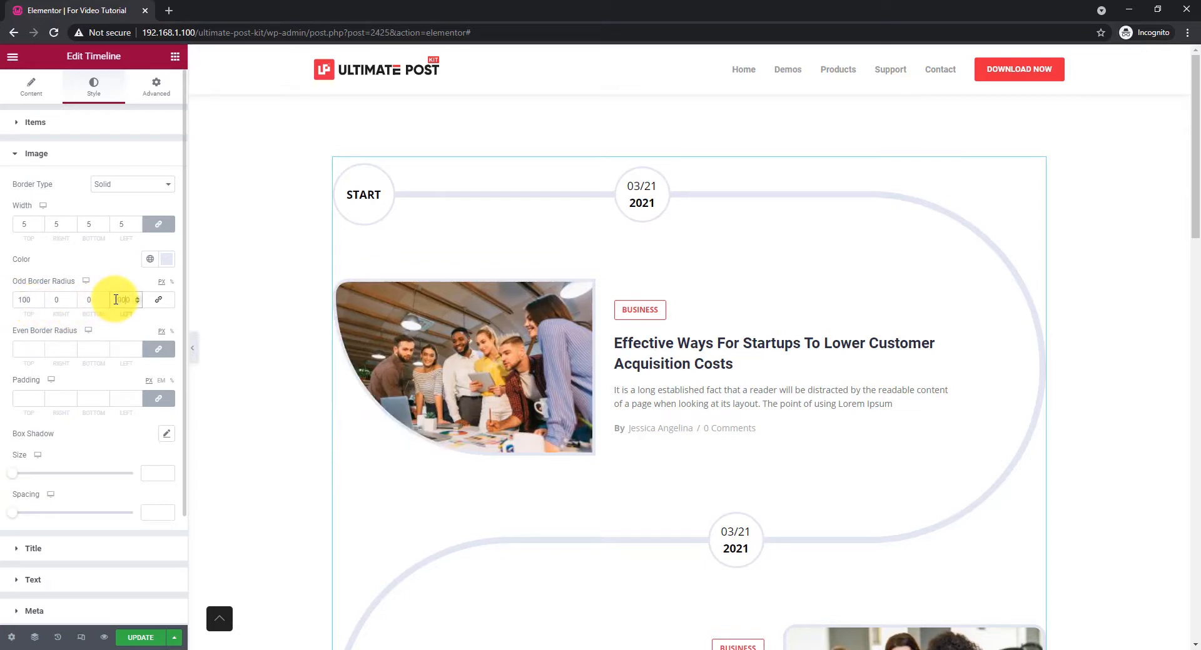
key(BackSpace)
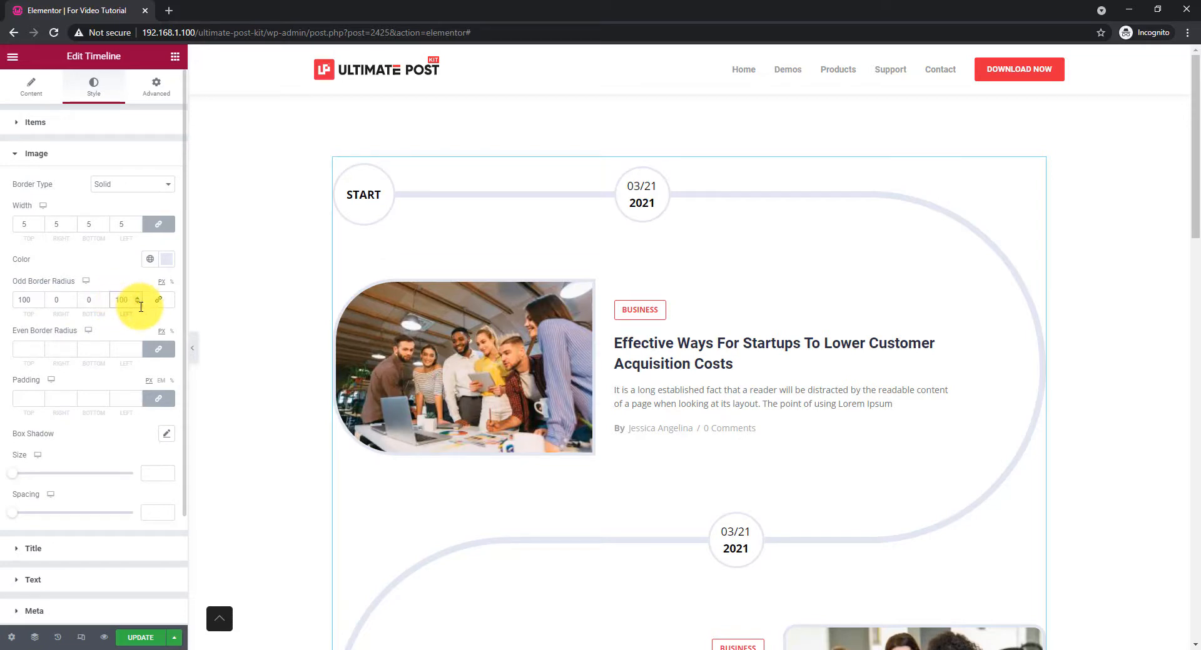
click(193, 348)
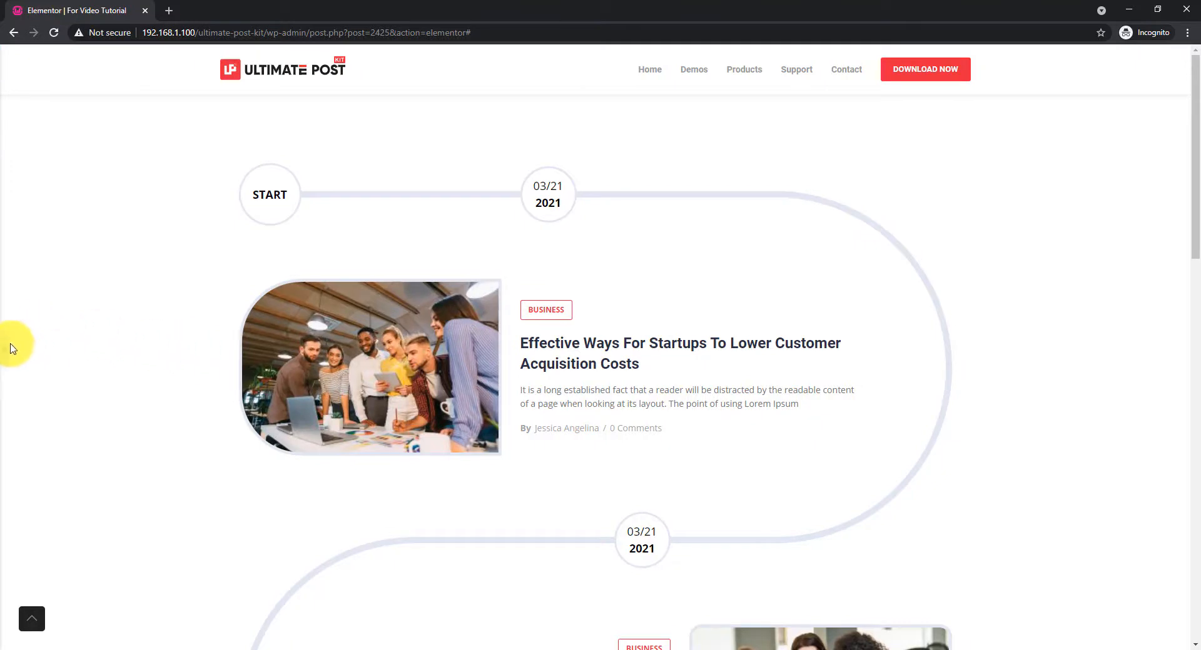
Return to the image style settings and set the image size to 301 and the spacing to 45.
click(5, 348)
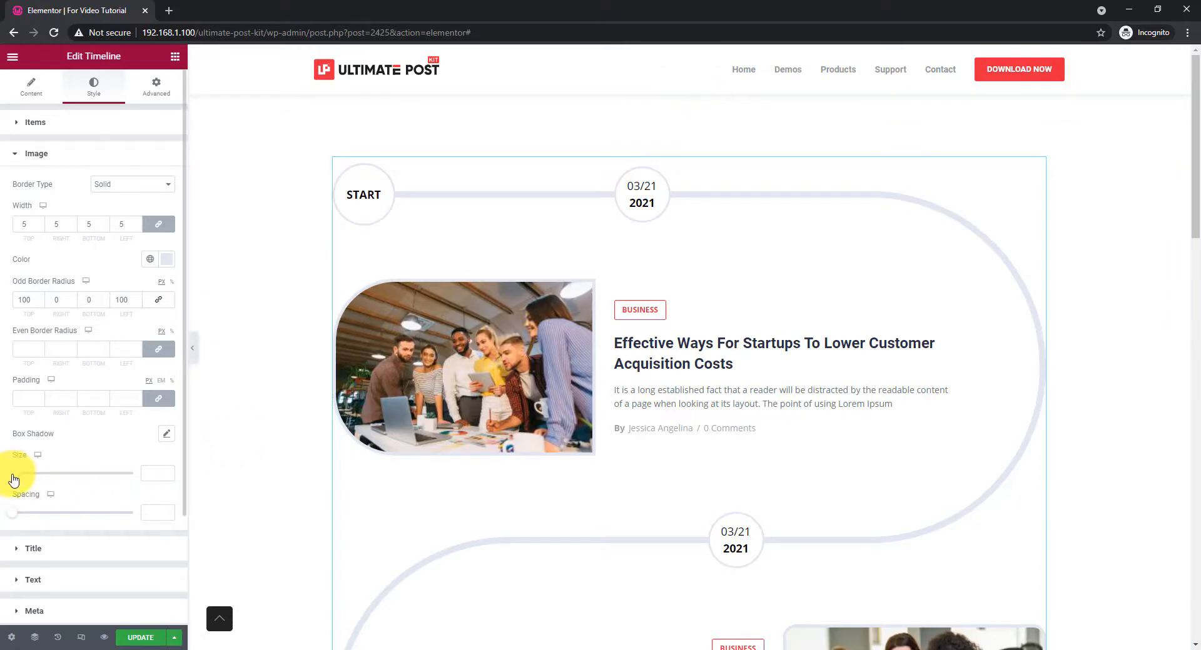
drag(14, 480, 44, 477)
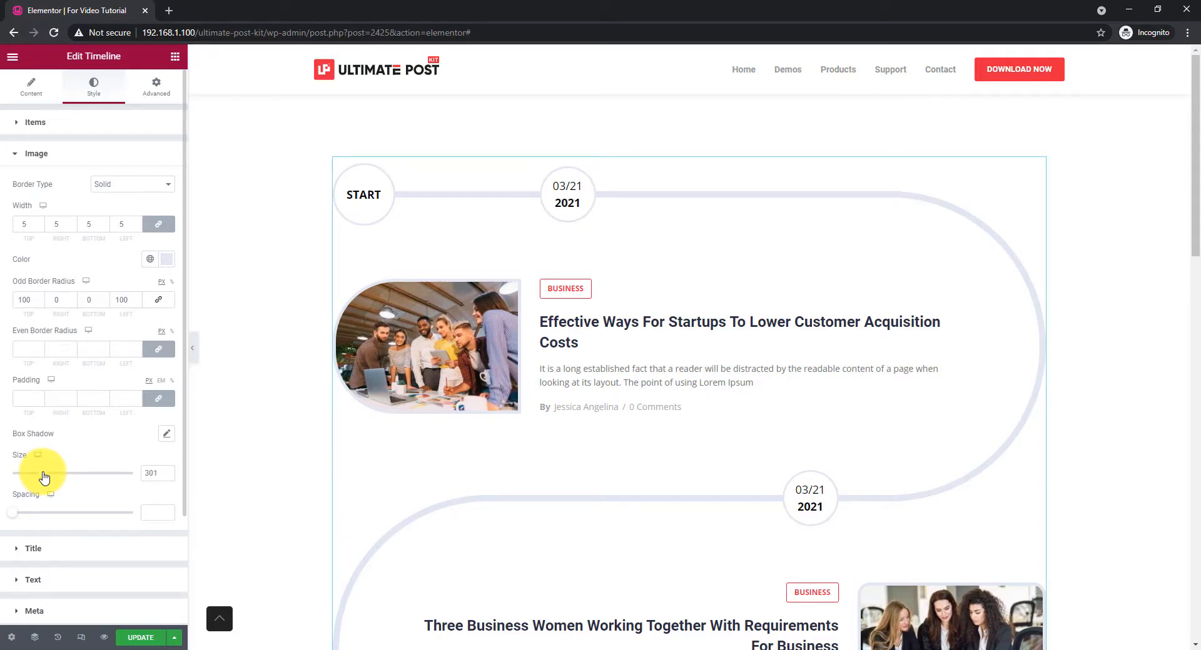
drag(13, 512, 67, 515)
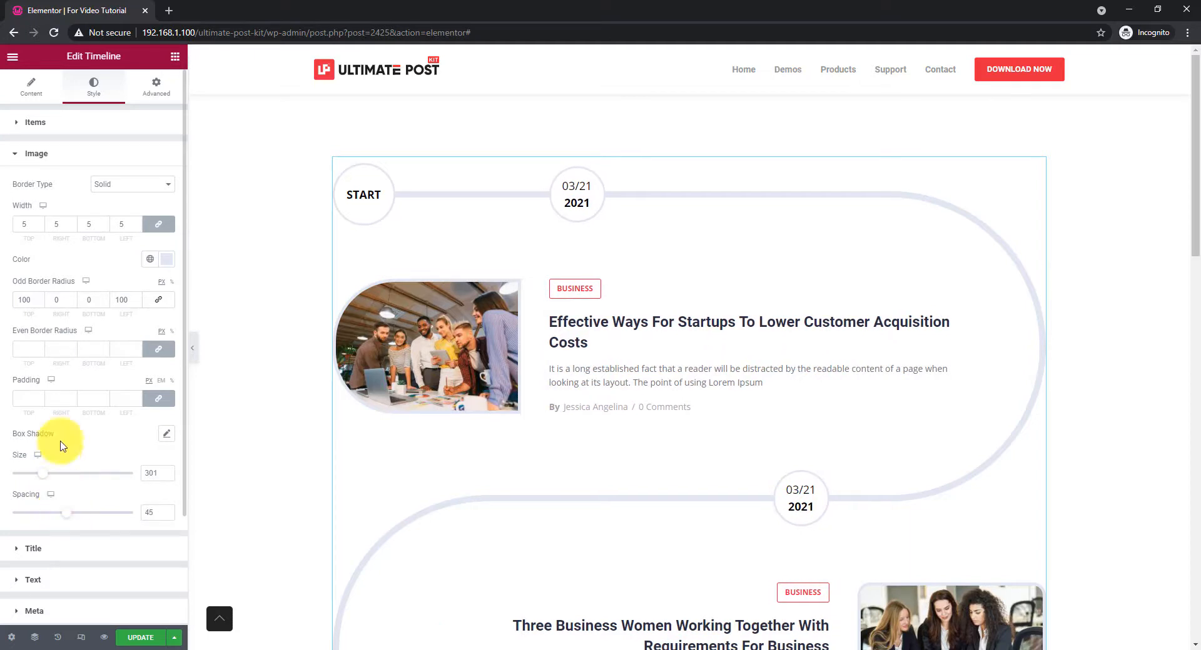
Unlink the images' even border radius and set its right and bottom values to 100.
scroll(718, 471, down, 3)
scroll(287, 415, down, 1)
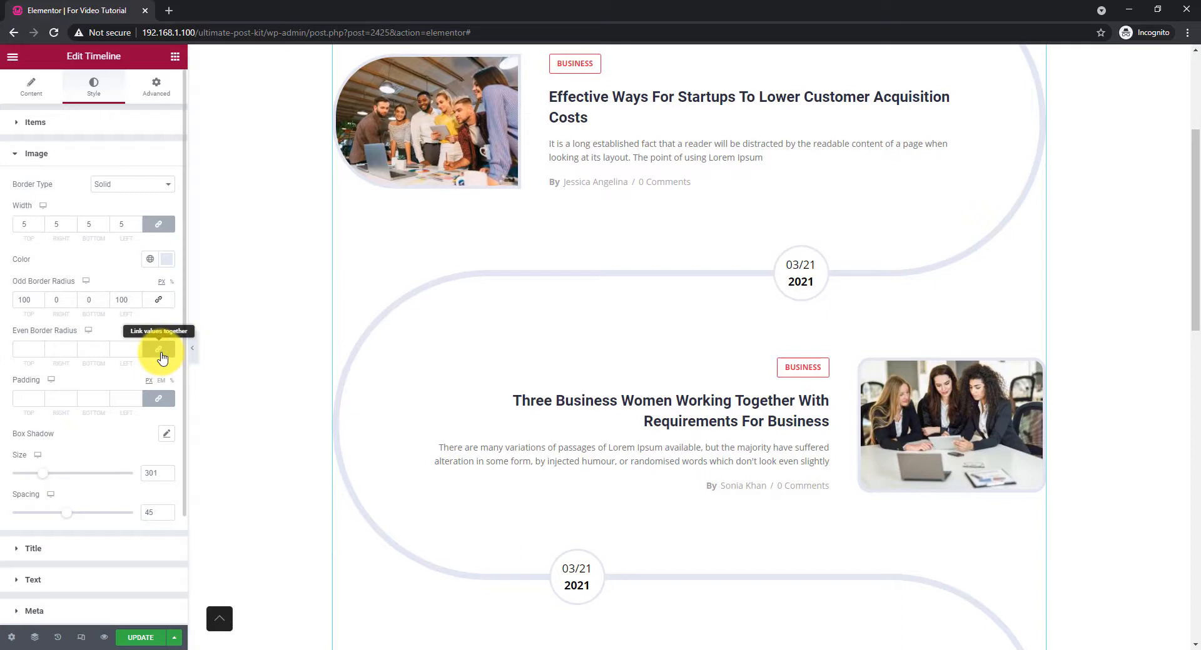
click(159, 350)
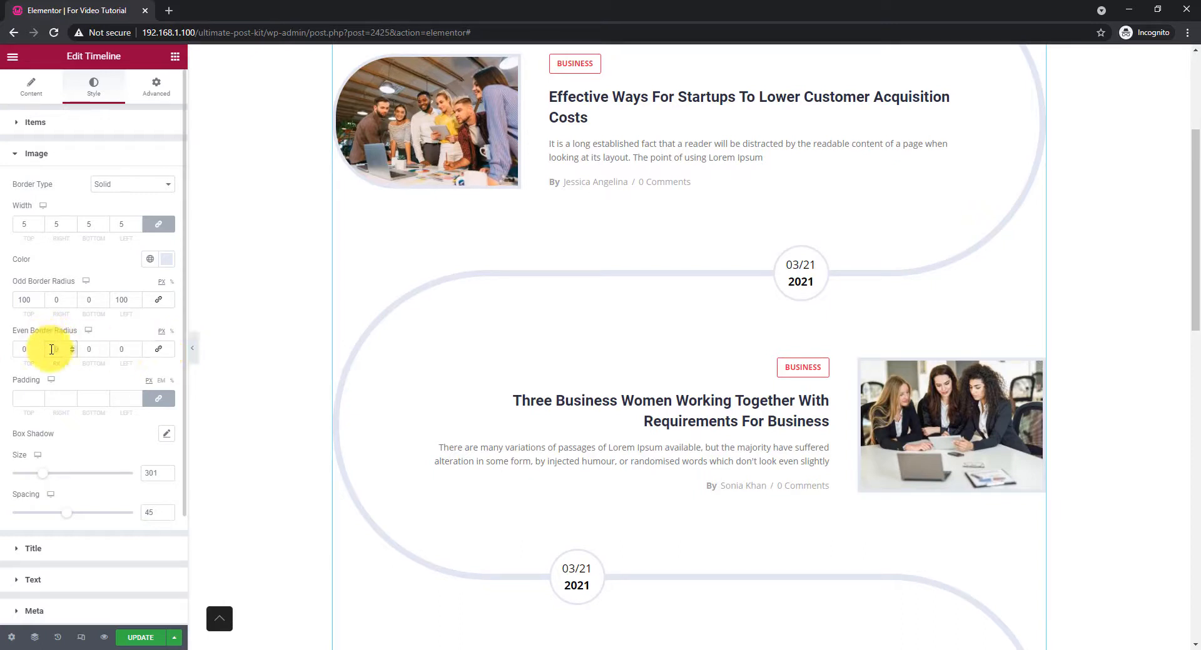
click(52, 349)
text(100)
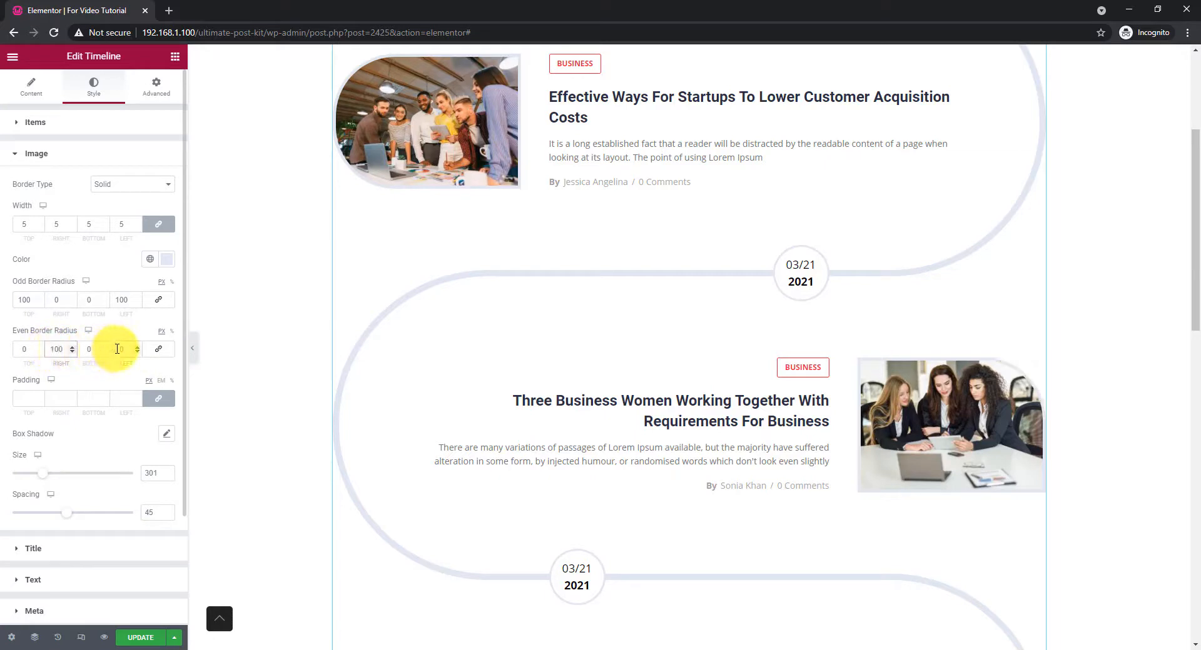
click(86, 350)
text(100)
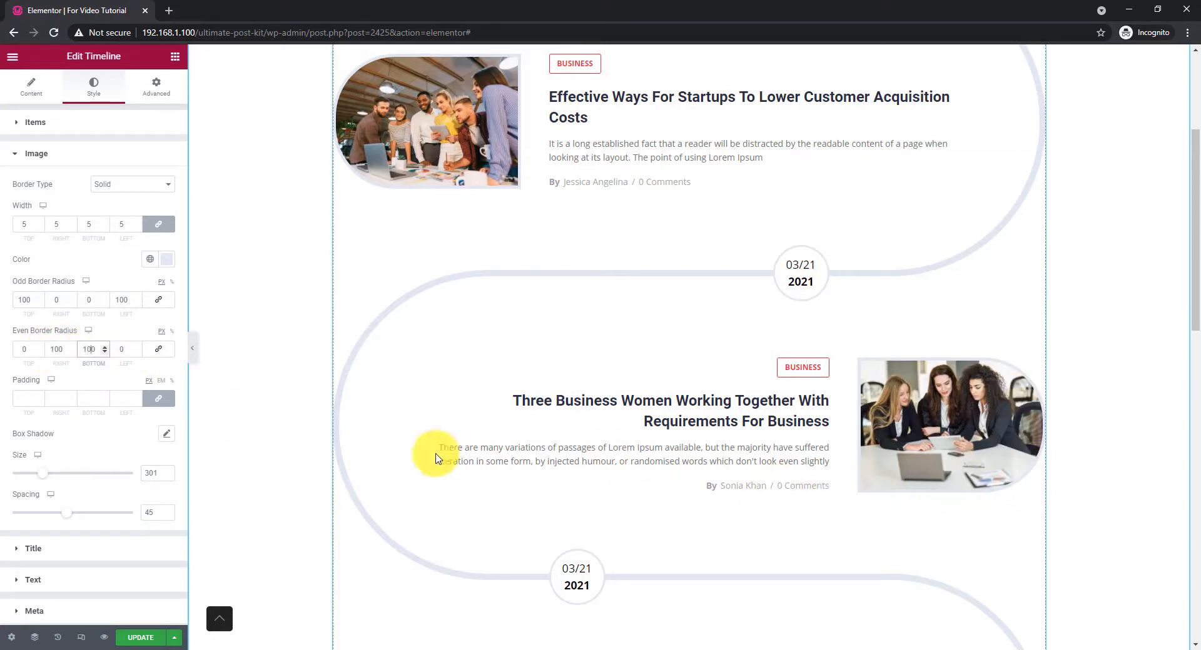
scroll(431, 458, up, 3)
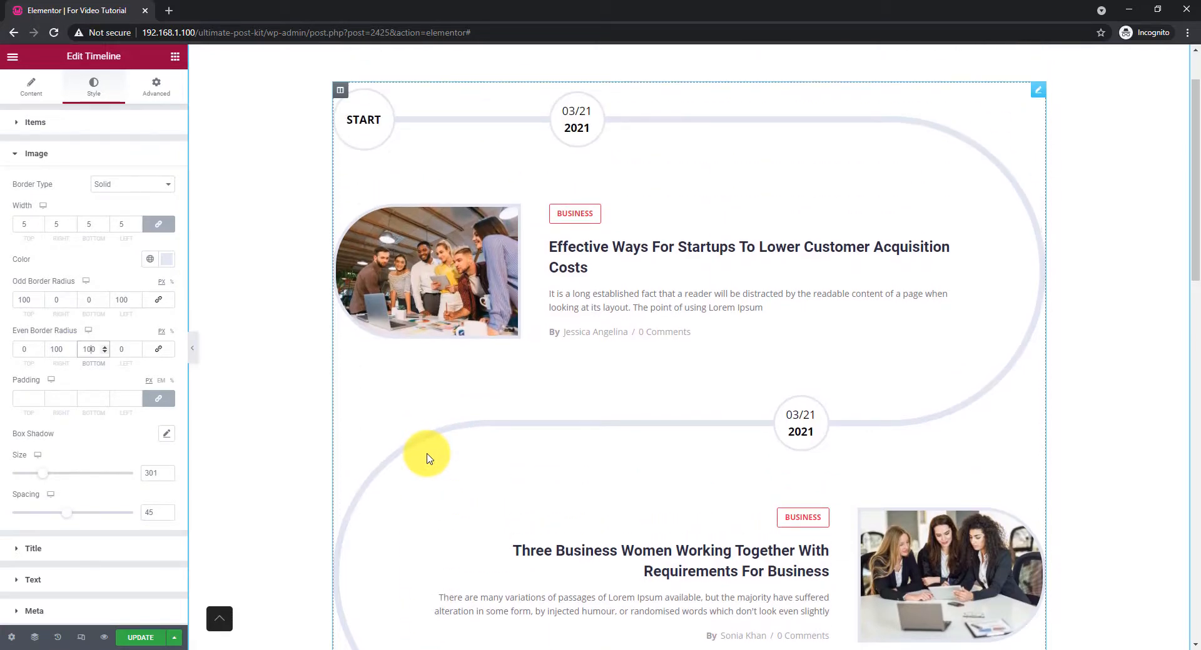
Set the category badge's normal text color to #000000.
scroll(69, 538, down, 2)
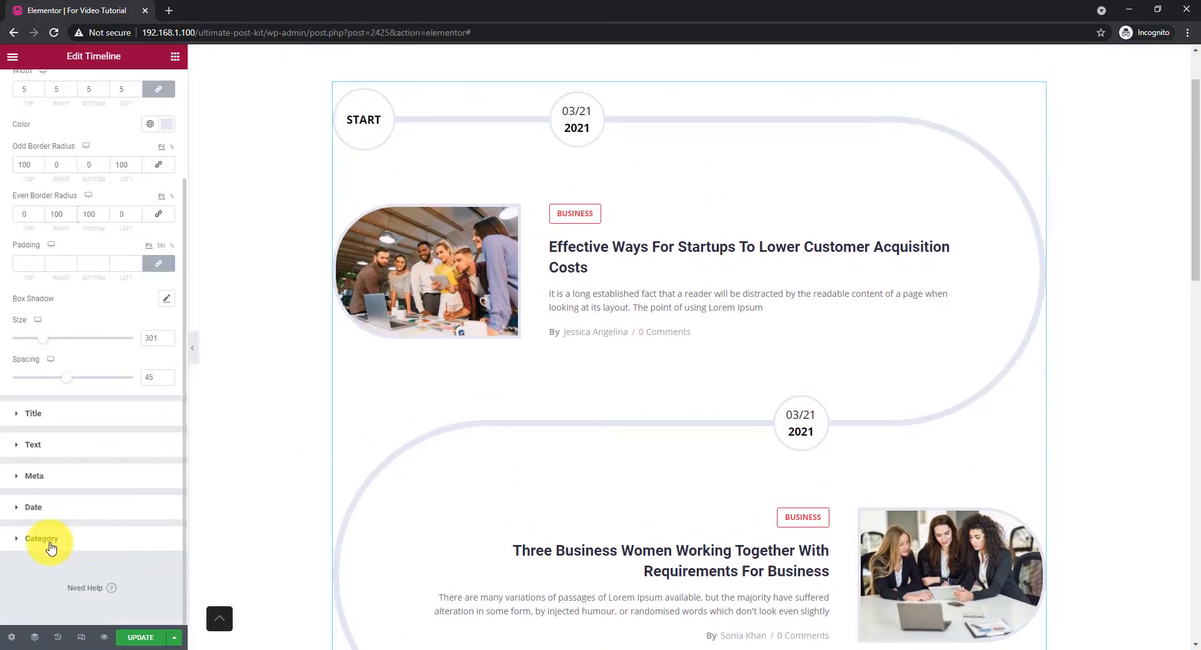
click(51, 548)
scroll(115, 487, down, 2)
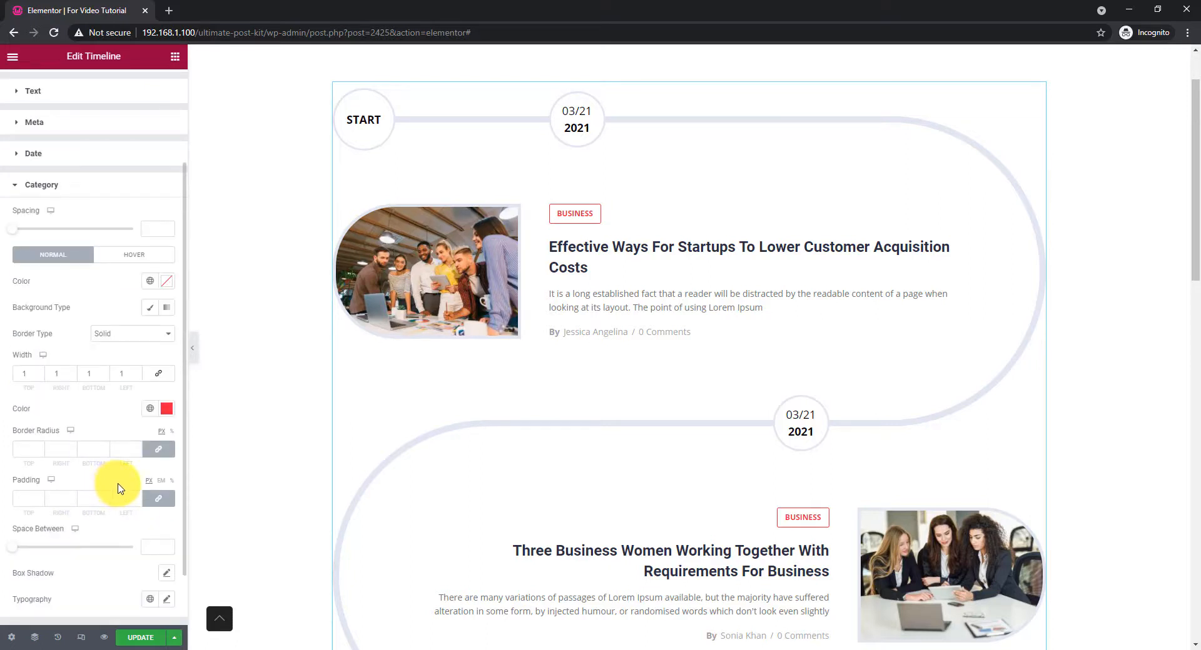
click(166, 280)
click(40, 419)
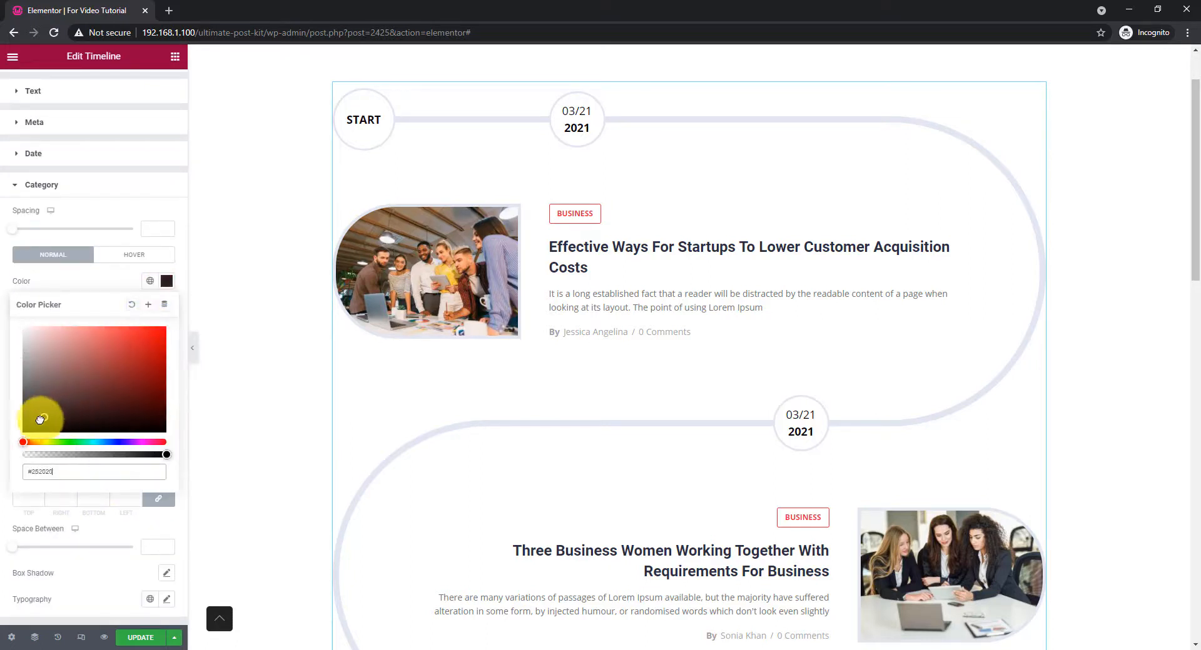
drag(40, 419, 23, 436)
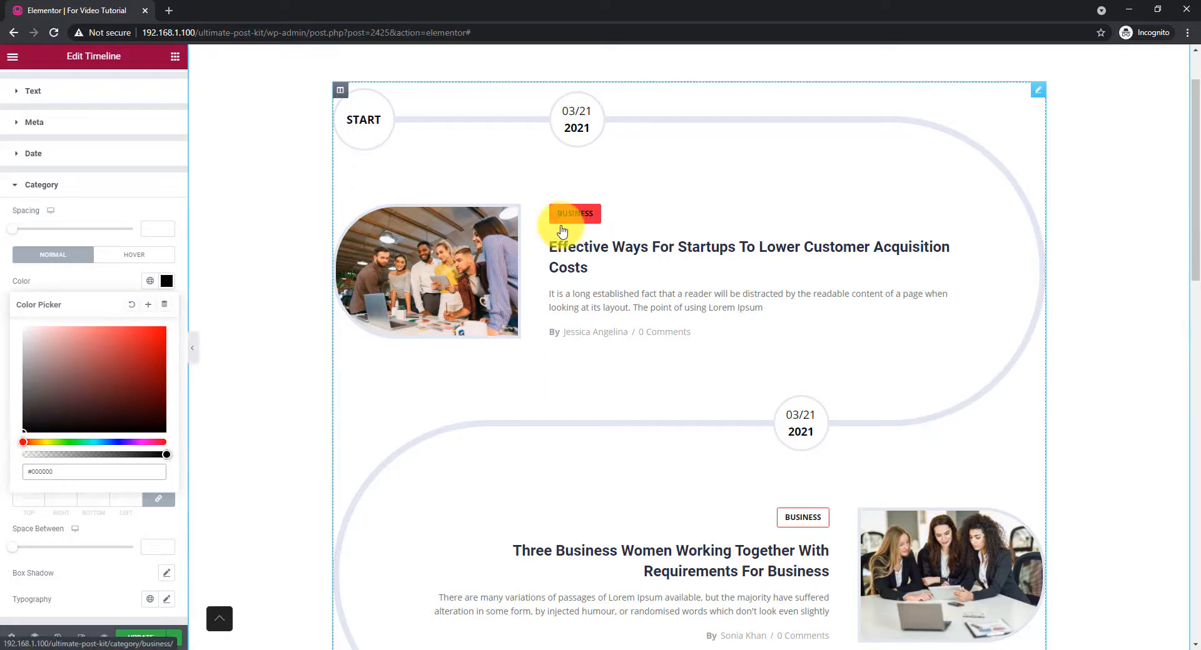
click(107, 285)
Give the category badge a Classic background with the color #E1E7F0.
click(150, 307)
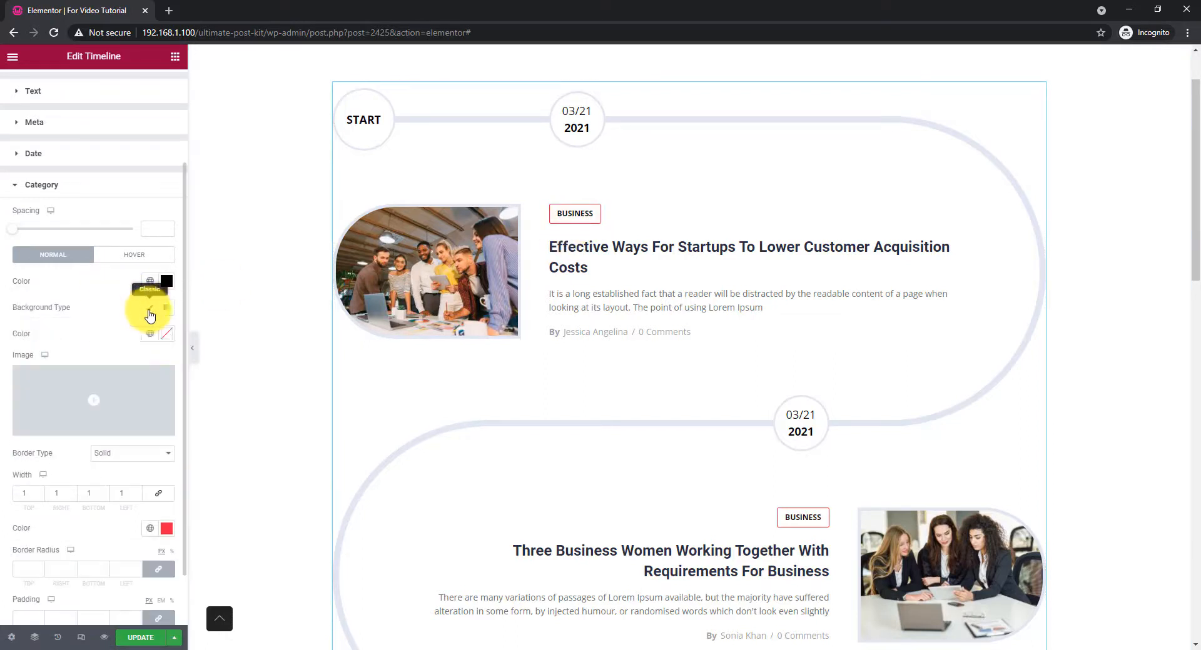
click(166, 335)
key(ctrl+v)
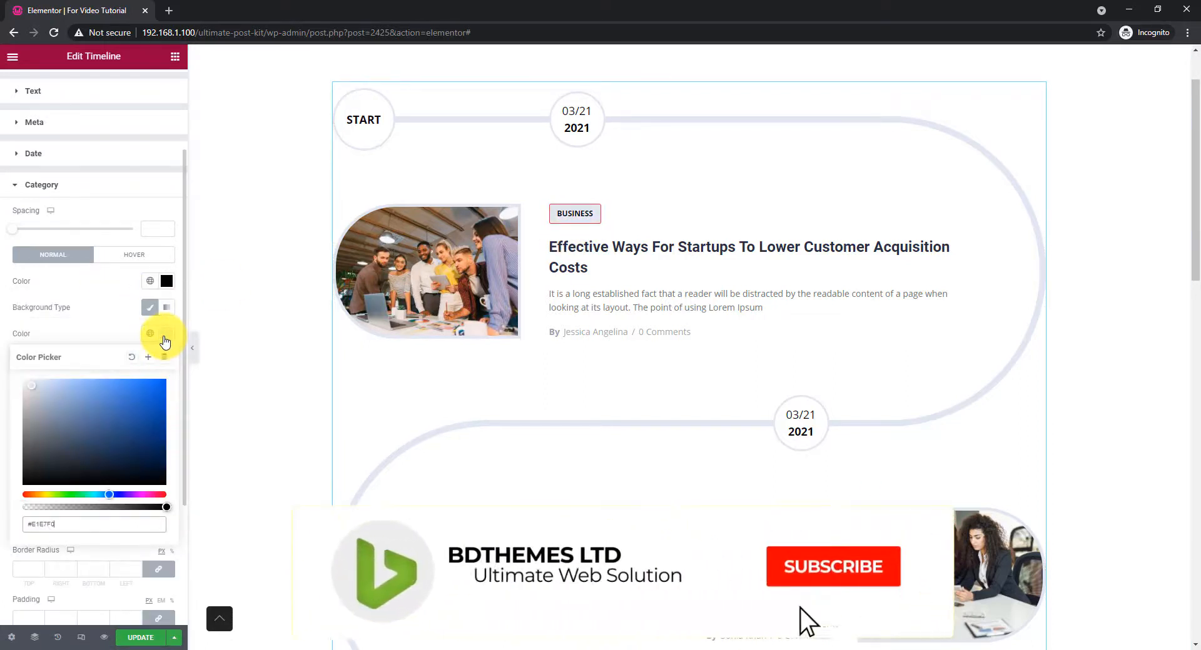
click(112, 337)
Set the category badge's border type to None and its border radius to 100 on all sides.
click(116, 452)
click(116, 466)
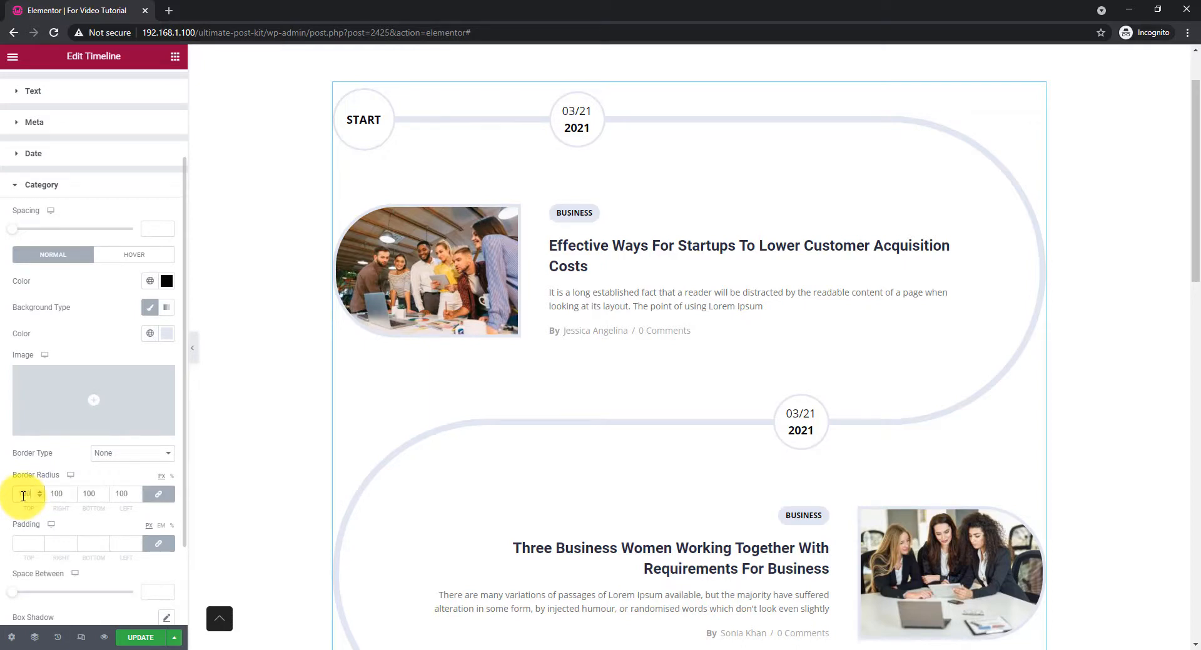
Set the category badge's padding to 10 at top and bottom and, with values unlinked, 20 at right and left.
scroll(23, 496, down, 1)
click(24, 483)
text(1)
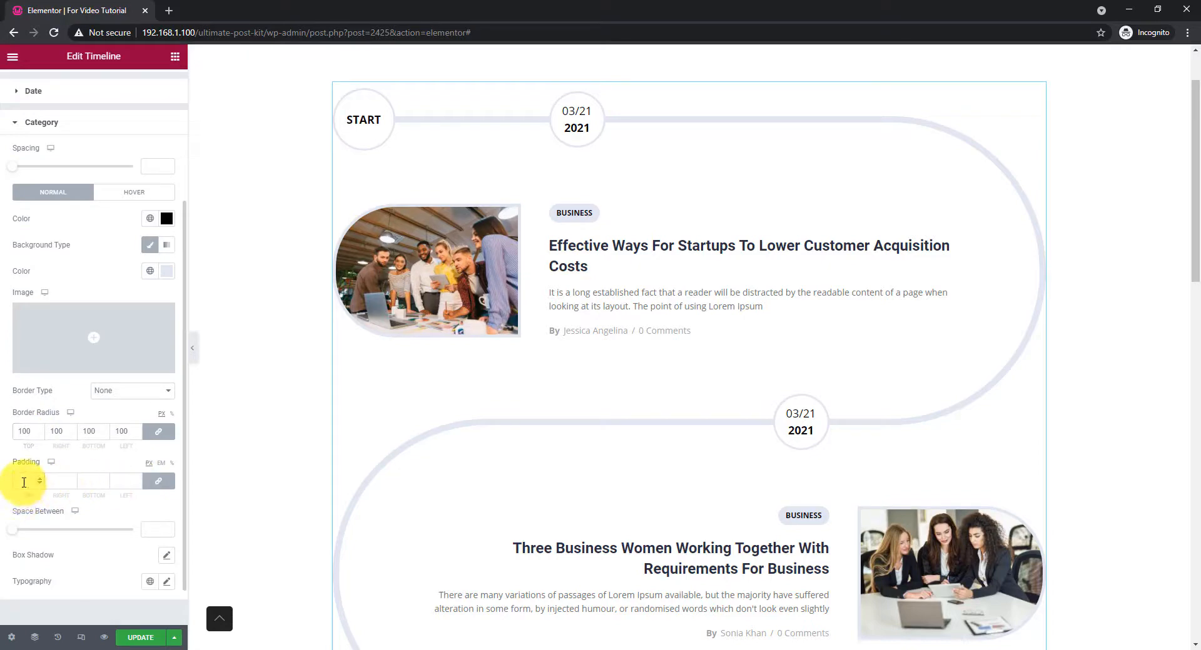
text(0)
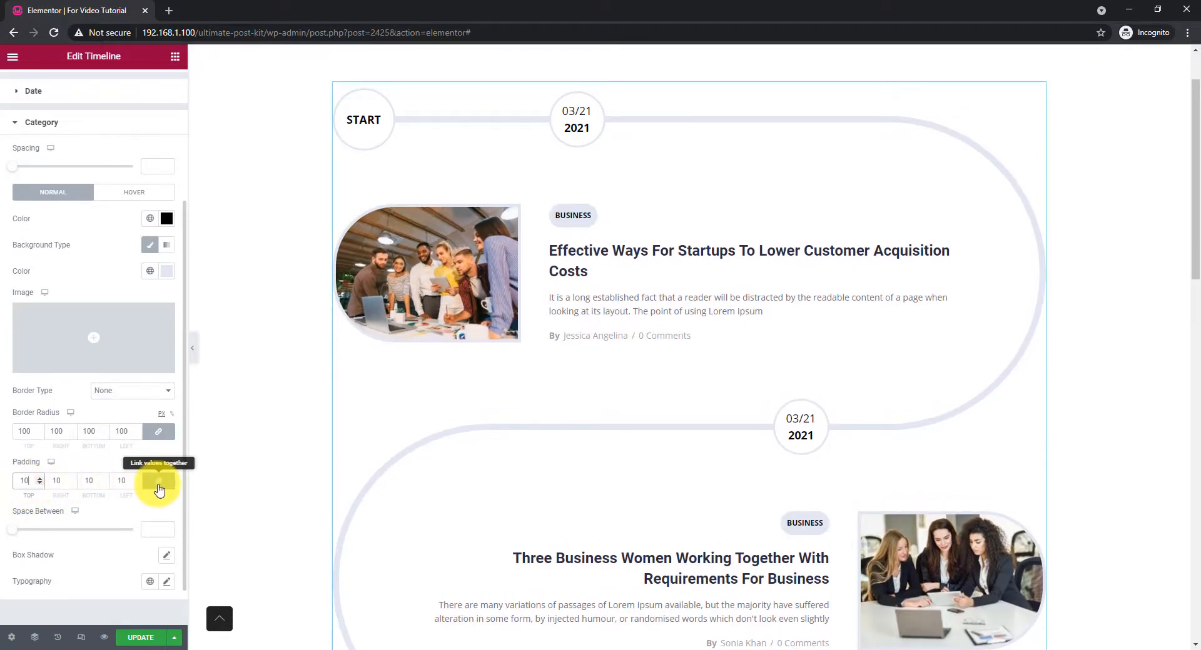
click(159, 485)
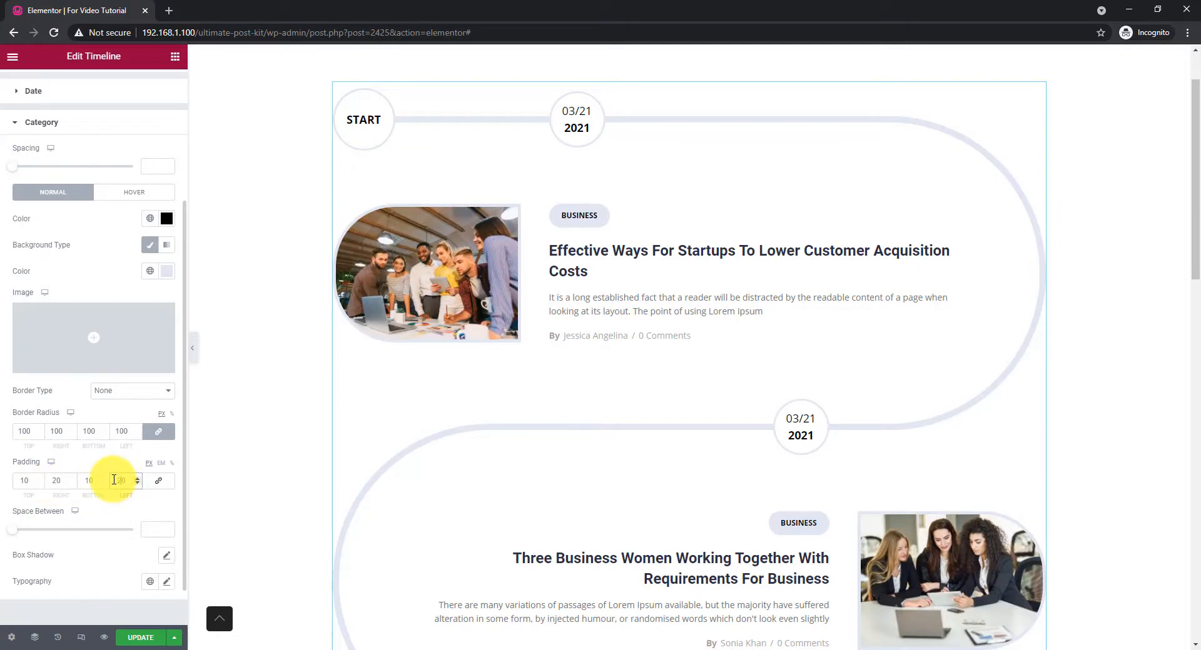
Preview the styled timeline at full width, reviewing it from the Start marker to the End marker.
click(193, 348)
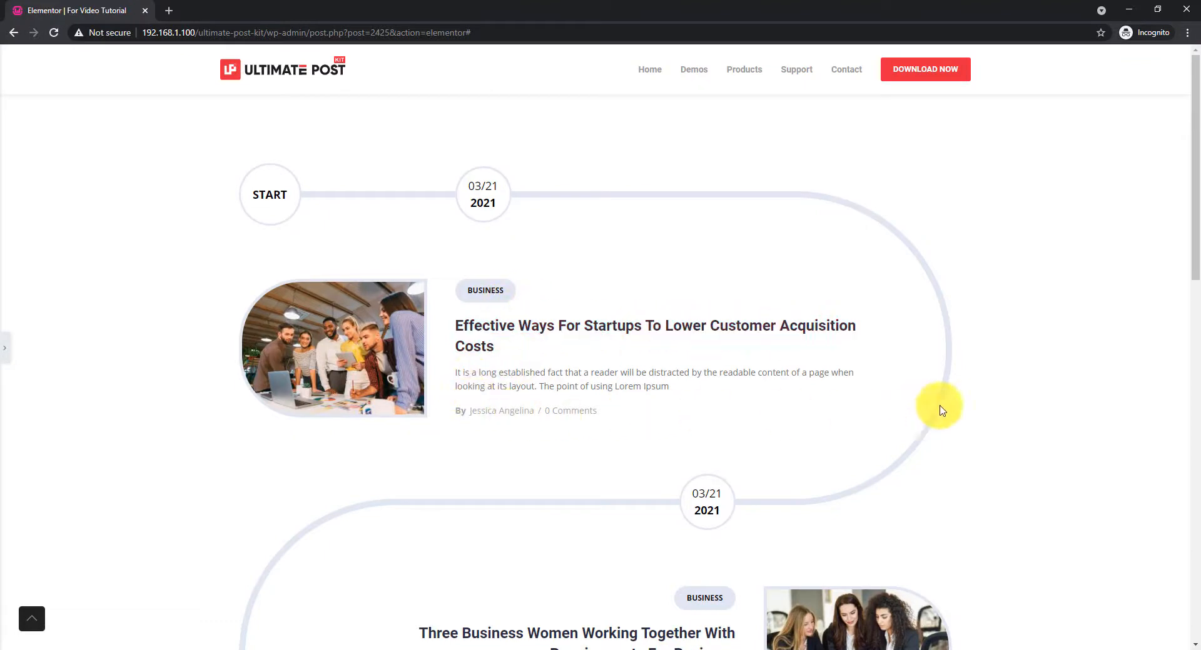
scroll(1009, 392, down, 5)
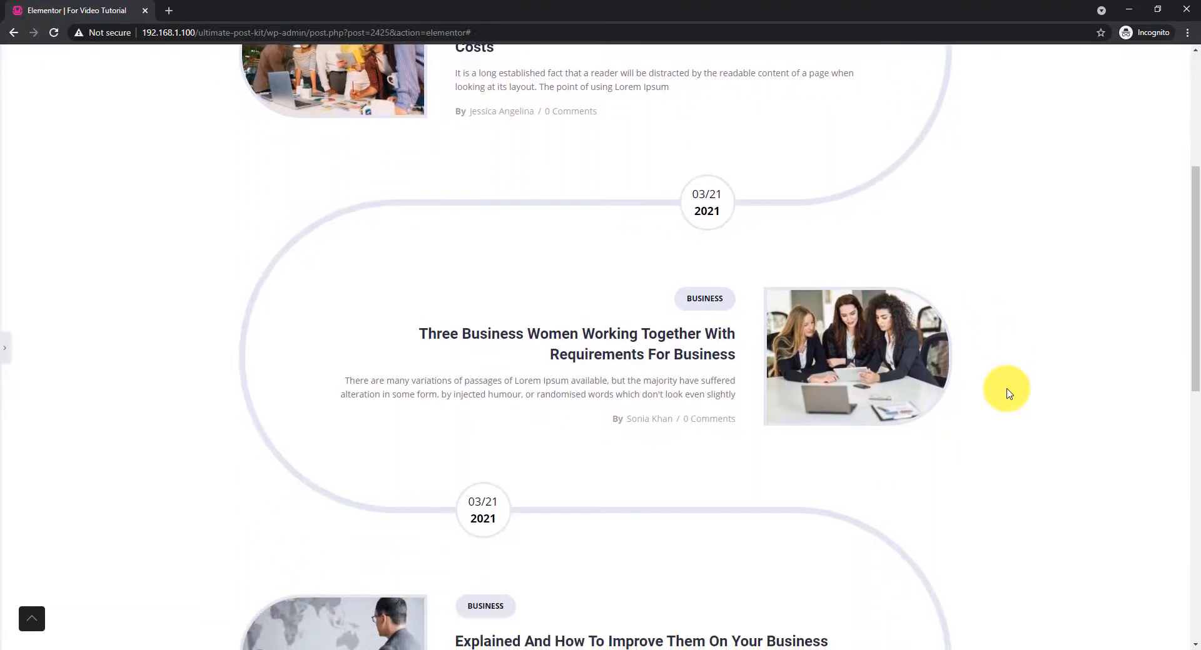
scroll(1008, 392, down, 2)
scroll(1009, 392, down, 3)
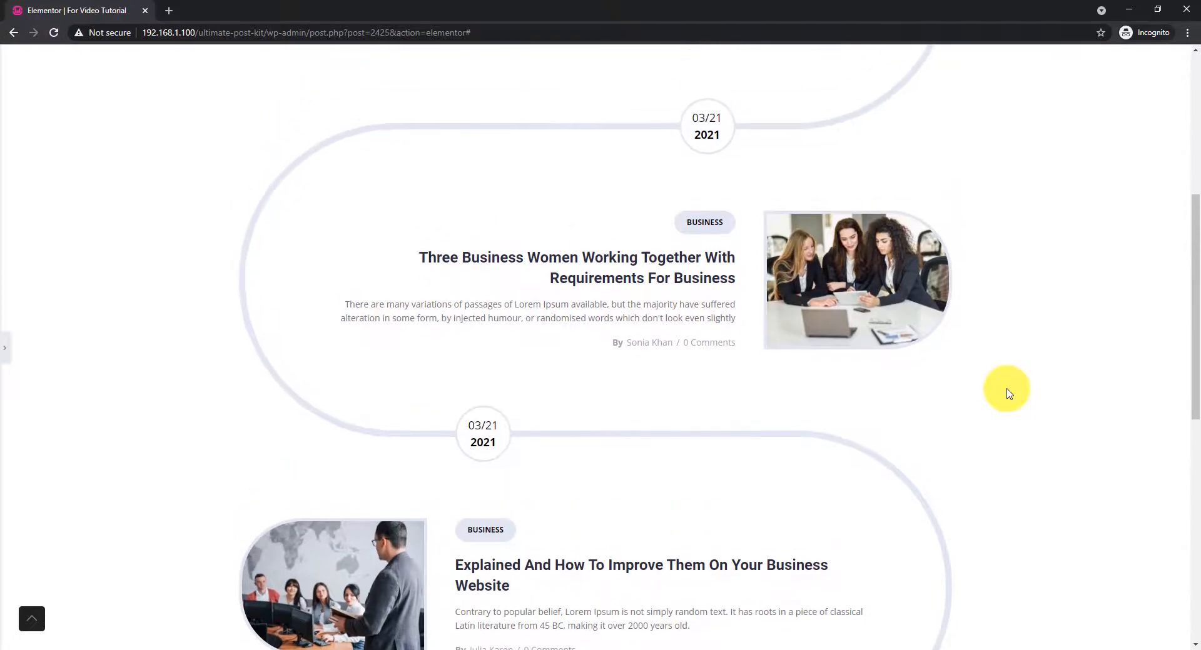
scroll(1009, 393, down, 3)
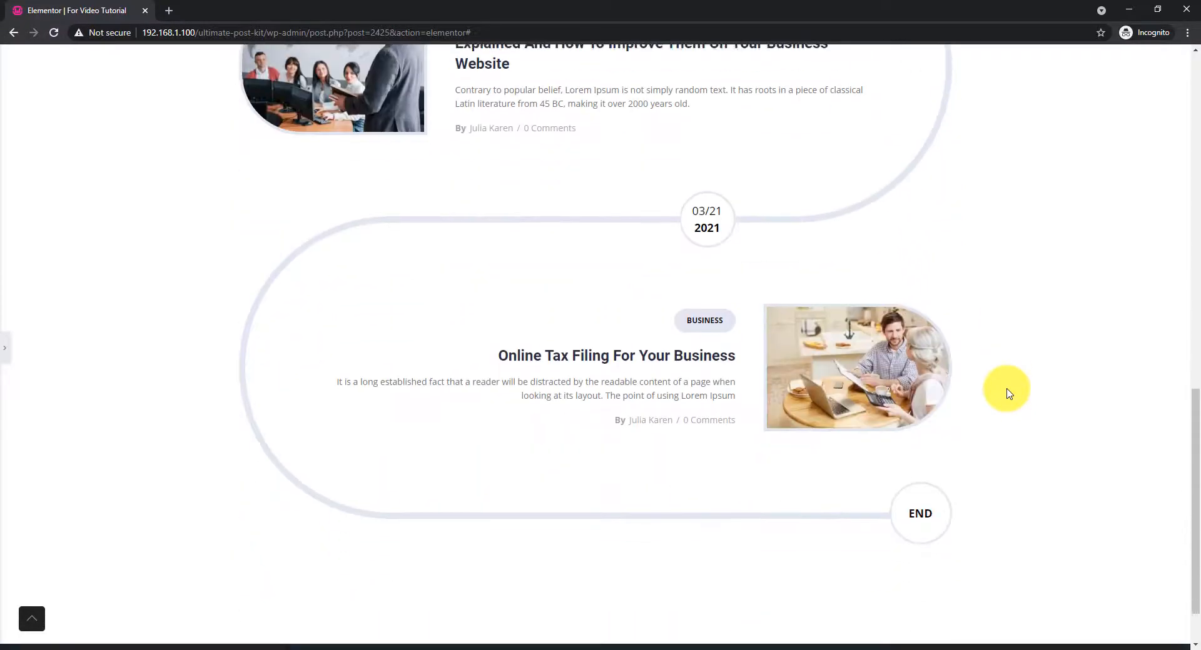
scroll(1011, 394, up, 11)
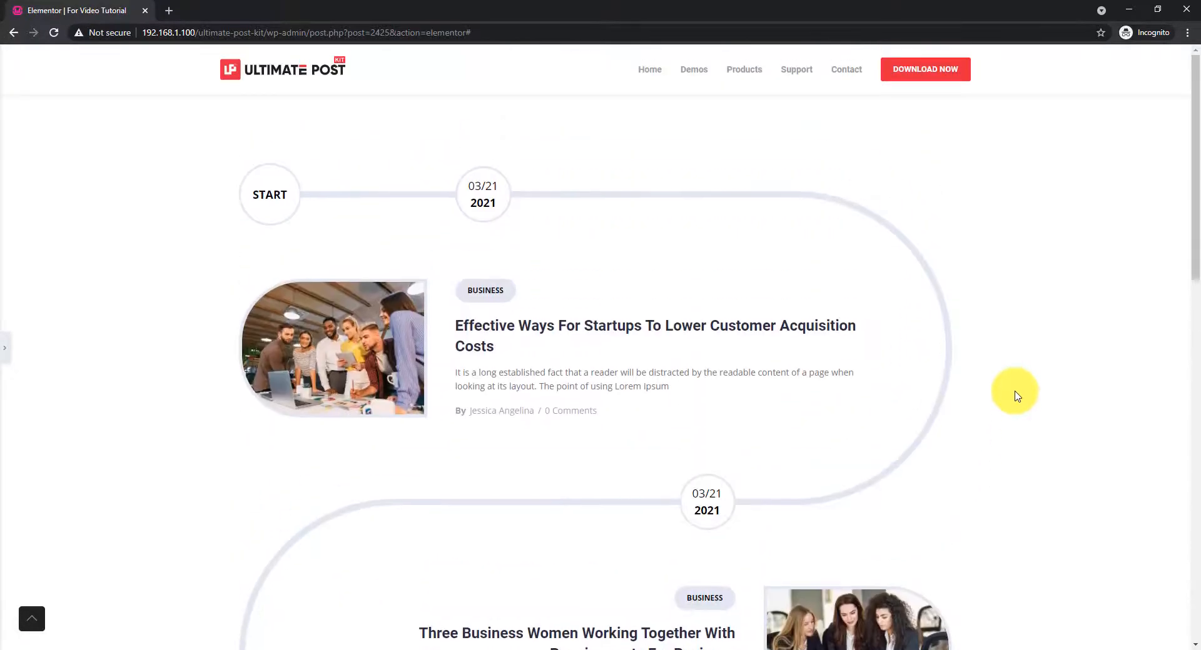